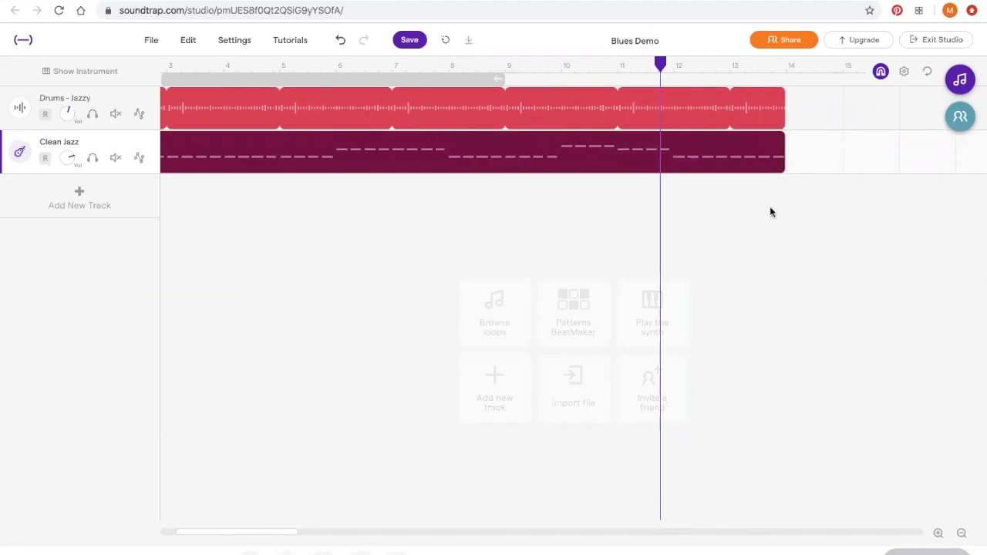
# - Trim the start of the Clean Jazz region to about three quarters of the way through measure 1
pyautogui.hscroll(-3, 769, 212)
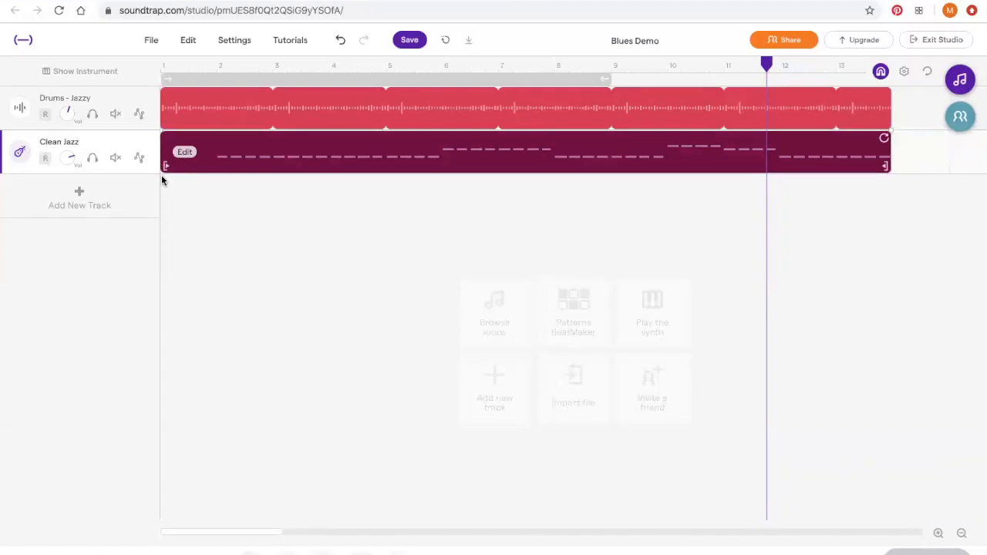
pyautogui.moveTo(161, 170); pyautogui.dragTo(202, 169)
pyautogui.click(205, 219)
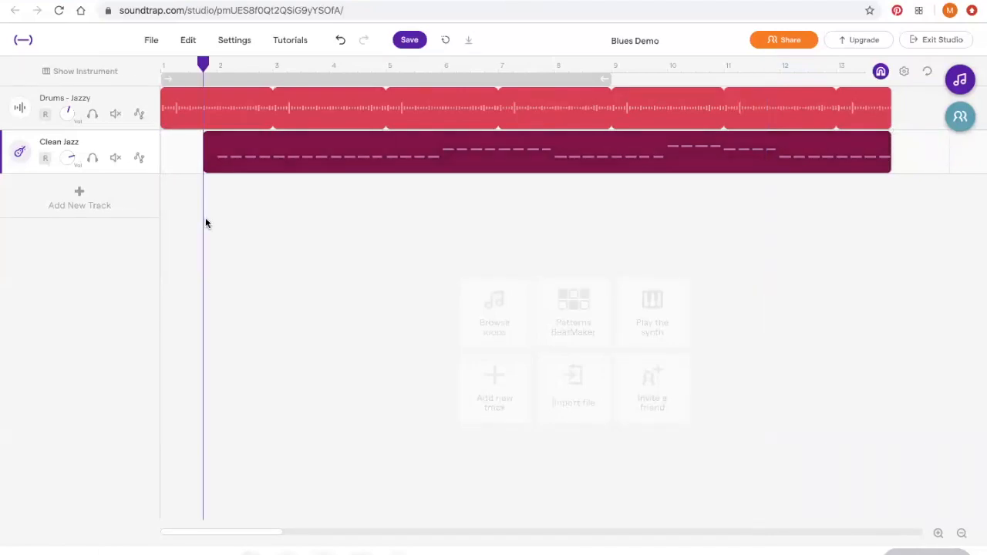
# - Add a Voice & microphones track and record a short take on it, choosing not to use headphones
pyautogui.click(121, 192)
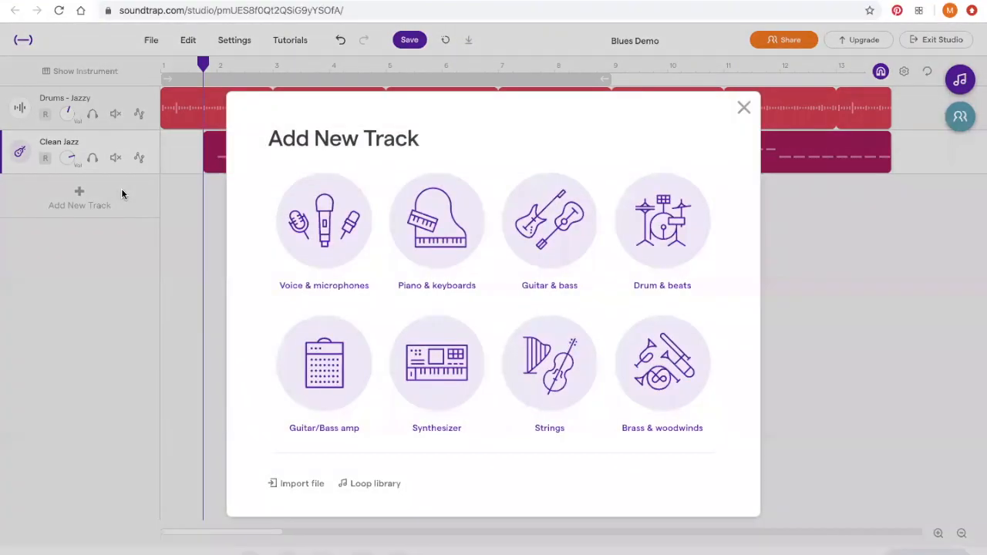
pyautogui.click(350, 233)
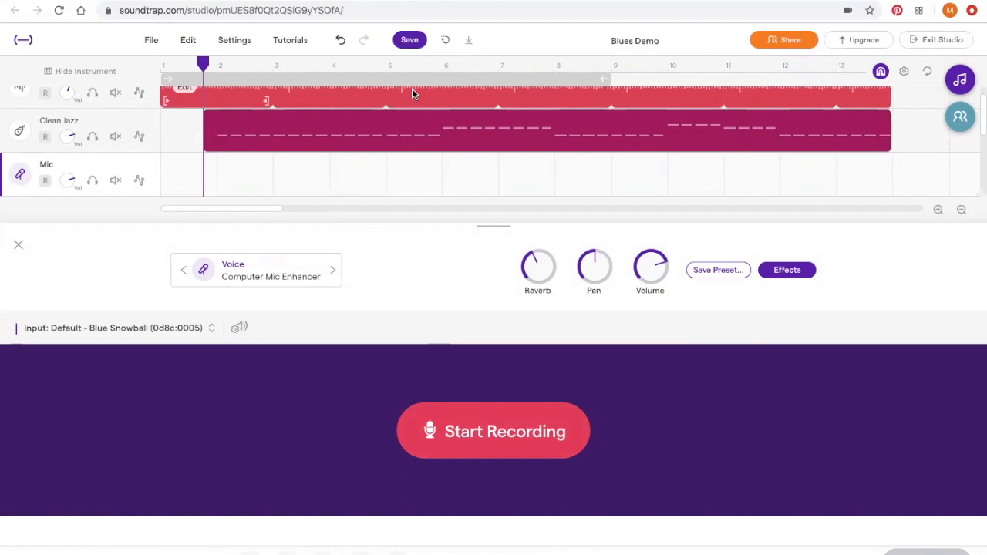
pyautogui.click(445, 426)
pyautogui.click(437, 392)
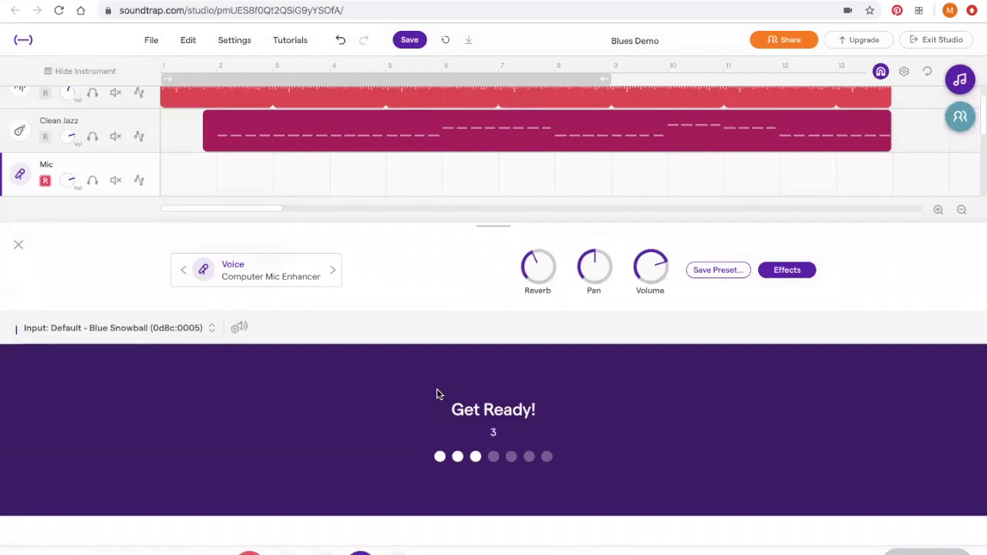
pyautogui.click(249, 553)
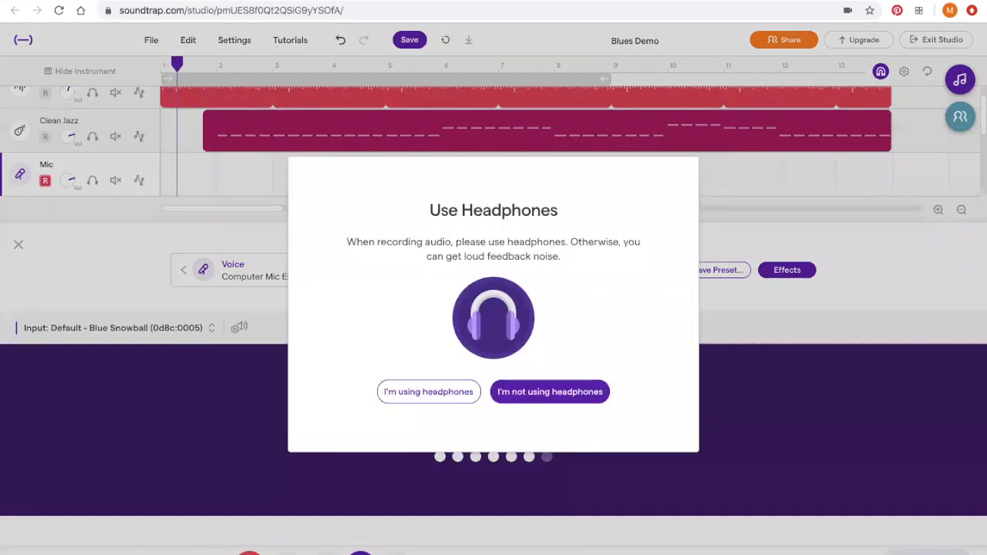
pyautogui.click(529, 394)
pyautogui.click(532, 322)
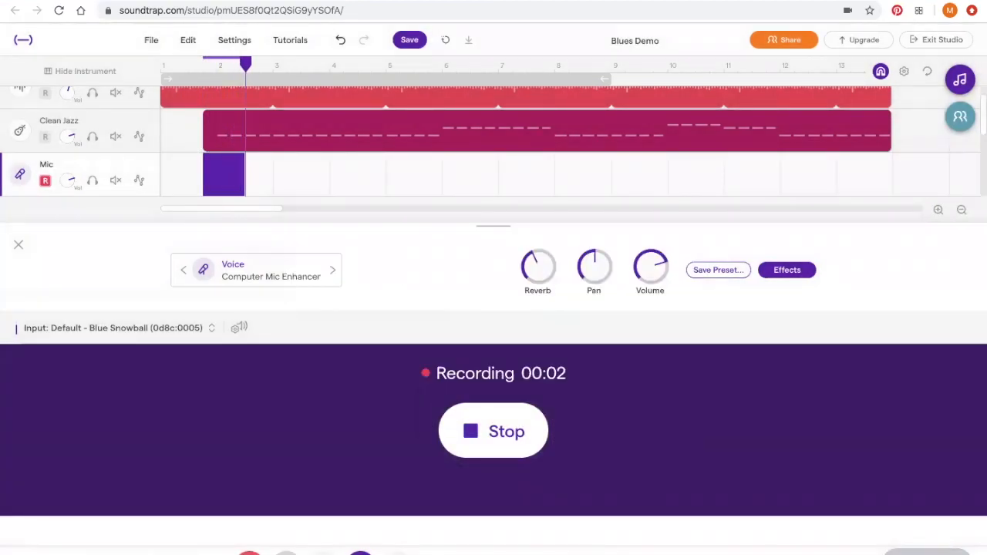
pyautogui.click(360, 553)
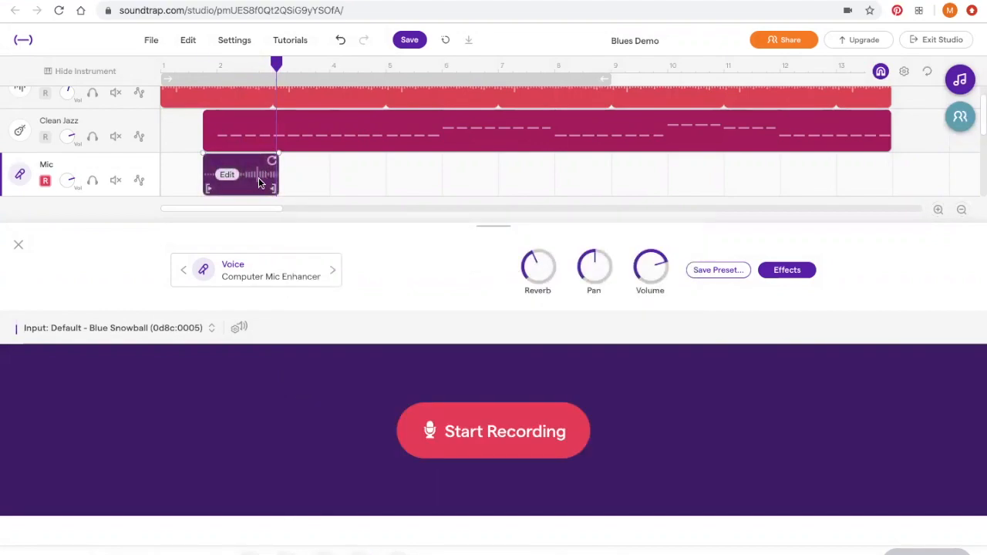
# - Delete the short voice take from the Mic track
pyautogui.click(261, 183)
pyautogui.press('Delete')
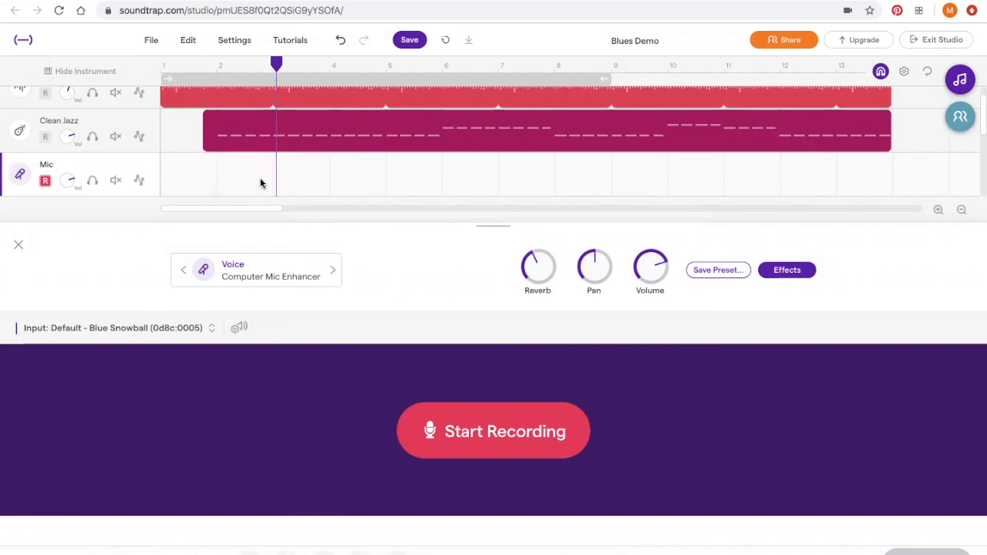
# - Trim the start of the Clean Jazz region further so it begins at measure 2
pyautogui.click(204, 143)
pyautogui.moveTo(207, 145); pyautogui.dragTo(215, 145)
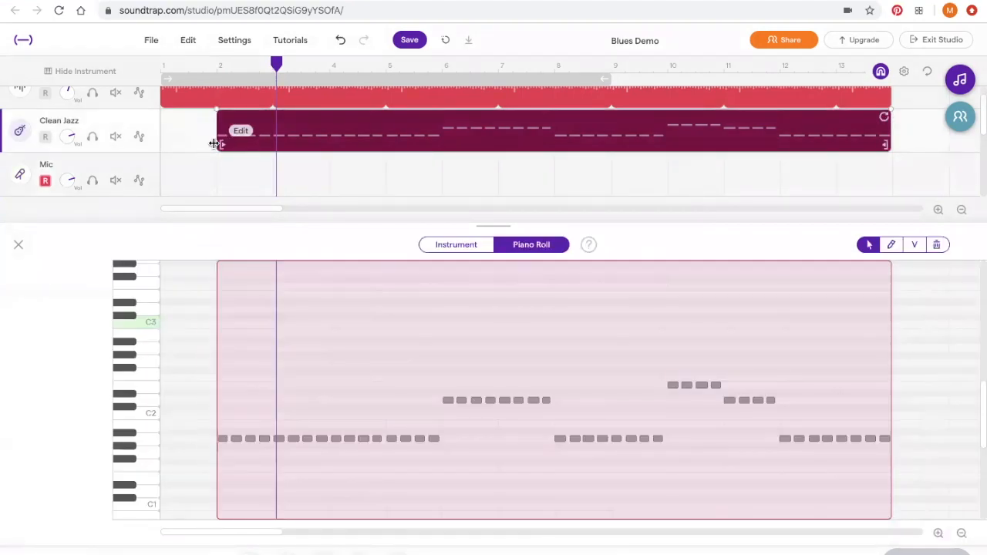
pyautogui.click(188, 172)
# - Mute the Mic track and unmute it again
pyautogui.click(116, 180)
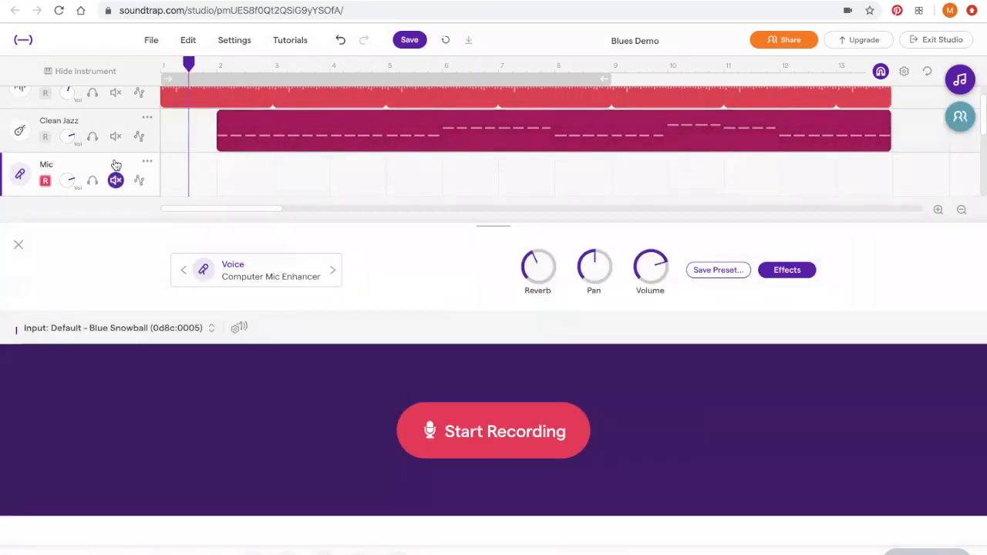
pyautogui.click(116, 180)
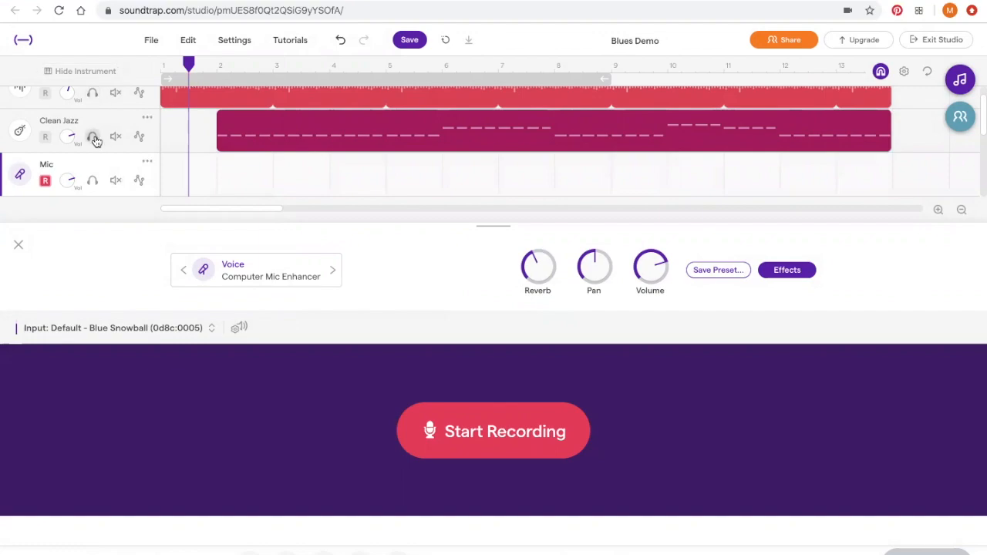
pyautogui.scroll(1, 92, 112)
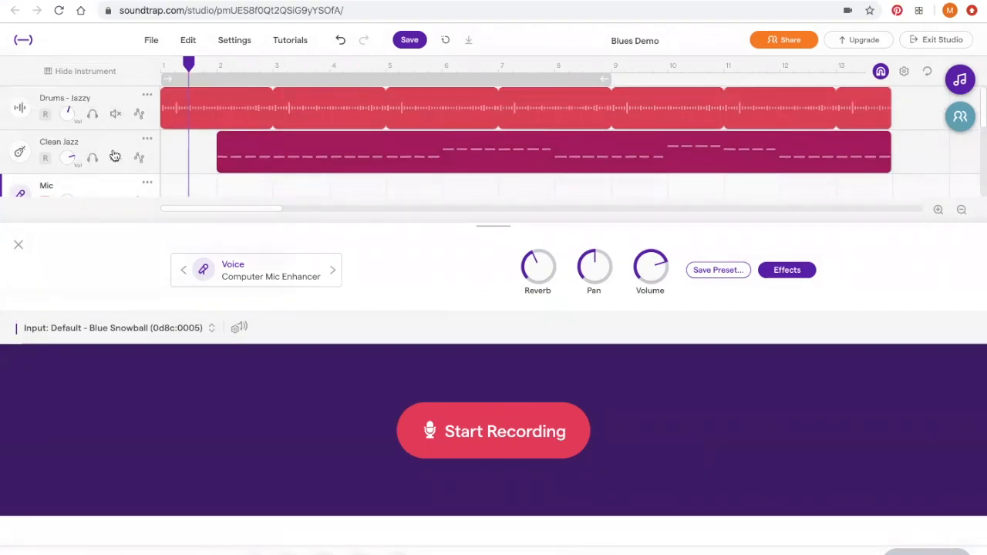
pyautogui.scroll(-3, 96, 162)
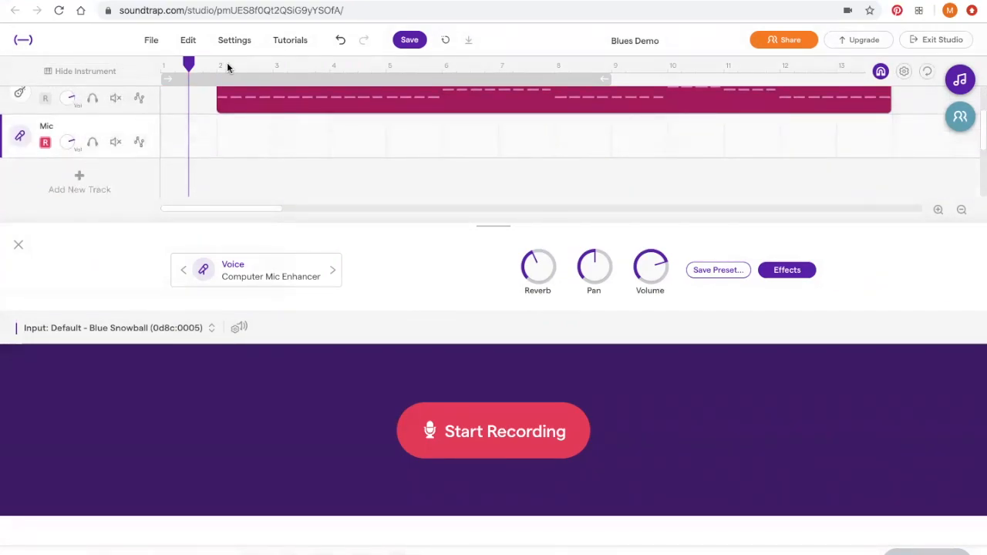
# - Close the instrument view and delete the Mic track from the project
pyautogui.click(19, 246)
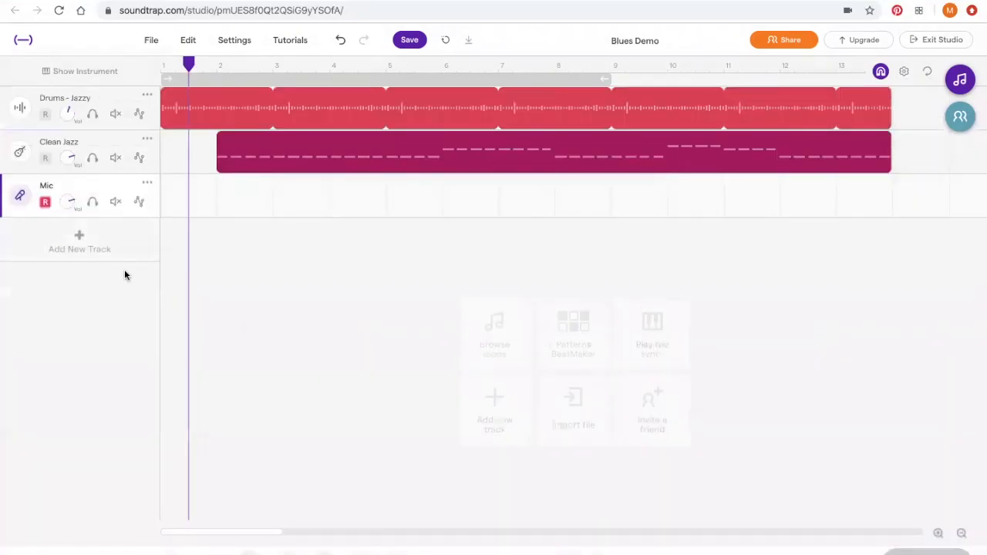
pyautogui.click(151, 183)
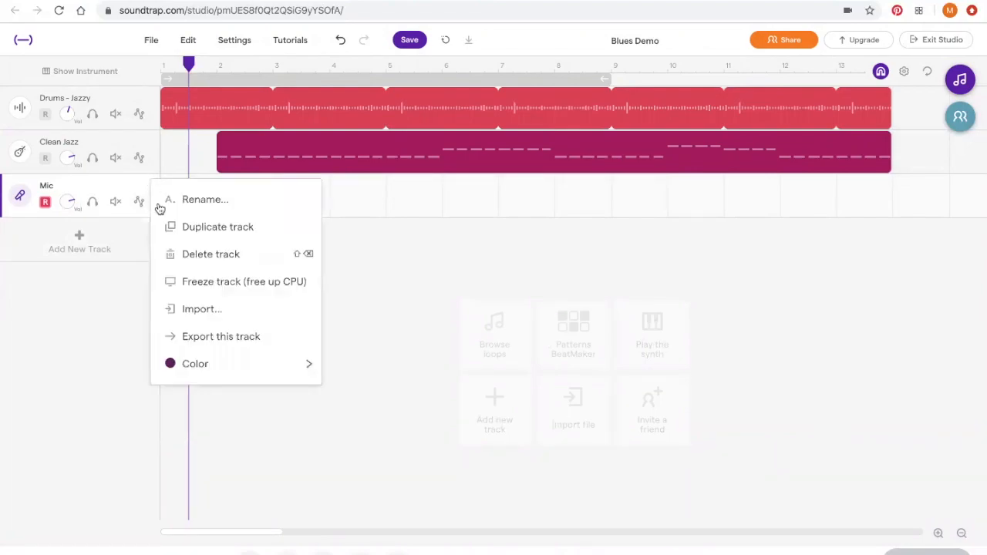
pyautogui.click(187, 261)
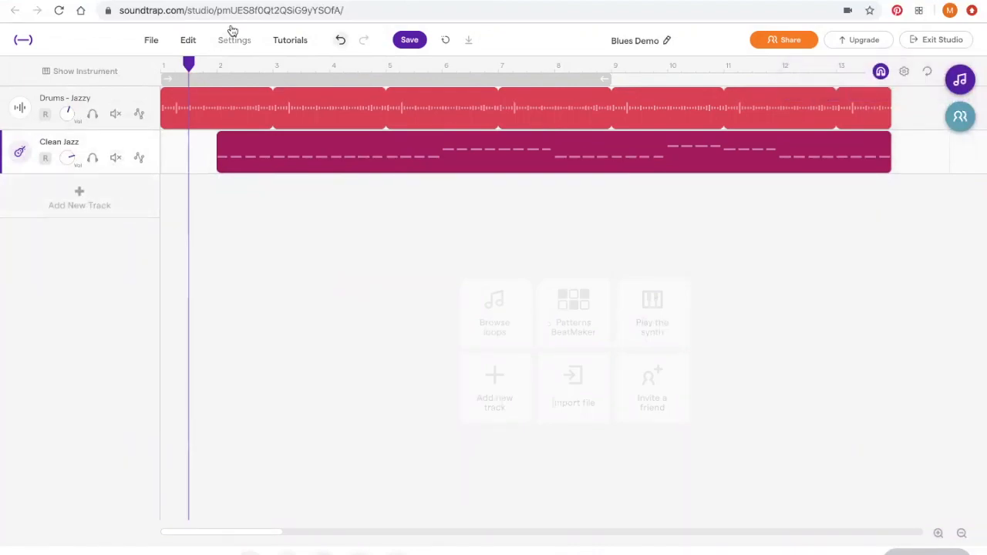
# - Return the playhead to the start of the song and add a Guitar & bass track
pyautogui.moveTo(188, 62); pyautogui.dragTo(158, 65)
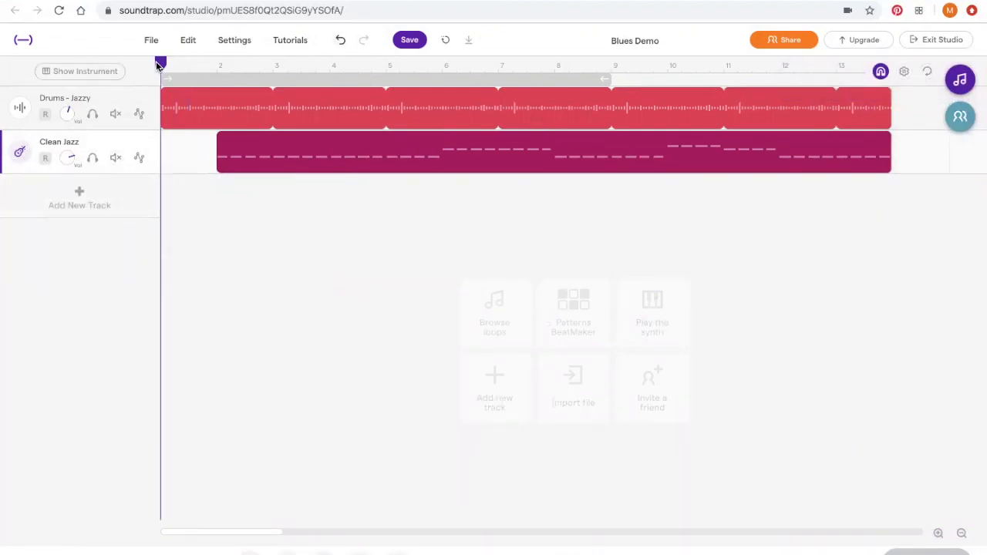
pyautogui.click(87, 198)
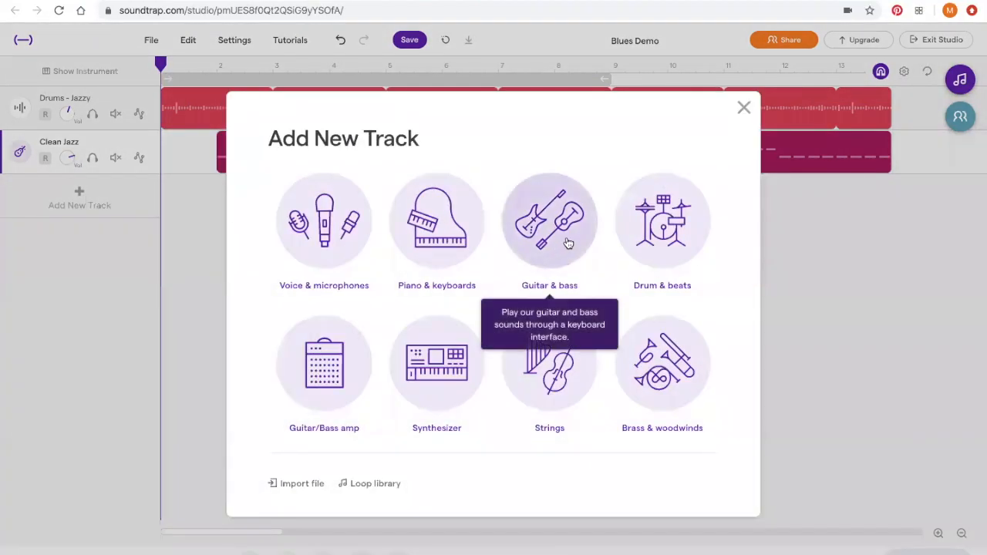
pyautogui.click(567, 244)
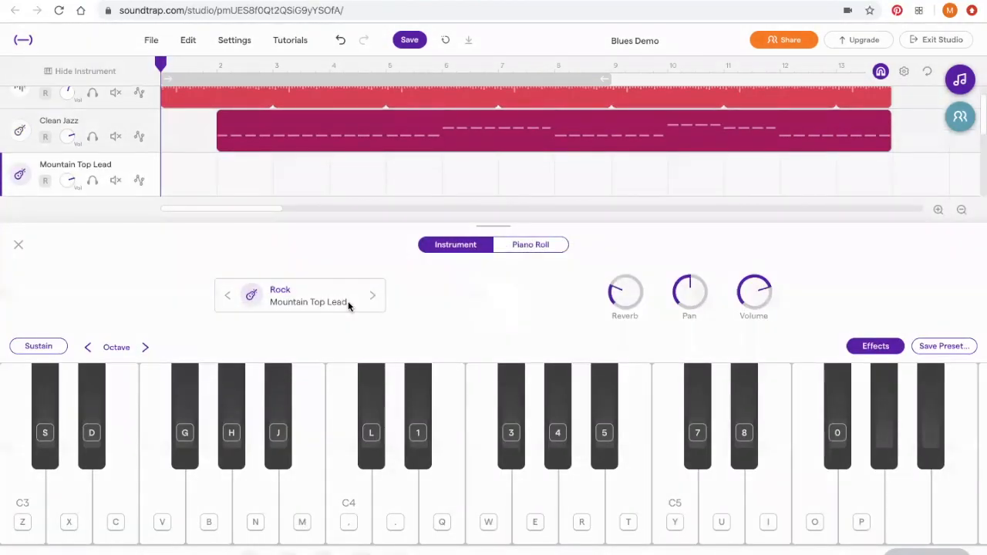
# - Preview the British Stack Smokey guitar chord preset, and set the new track's instrument to the Mellow Jazz preset
pyautogui.click(349, 306)
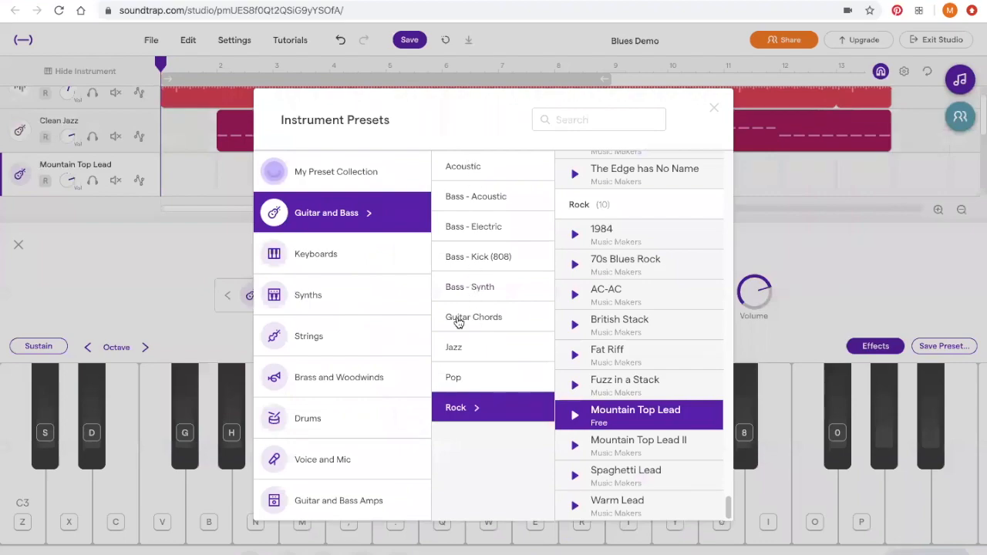
pyautogui.click(507, 319)
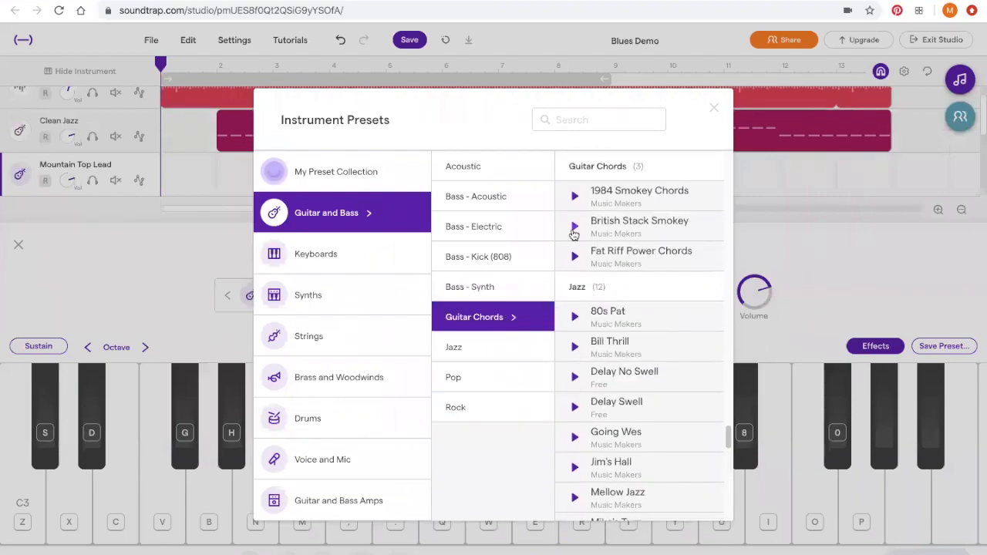
pyautogui.click(573, 228)
pyautogui.click(512, 347)
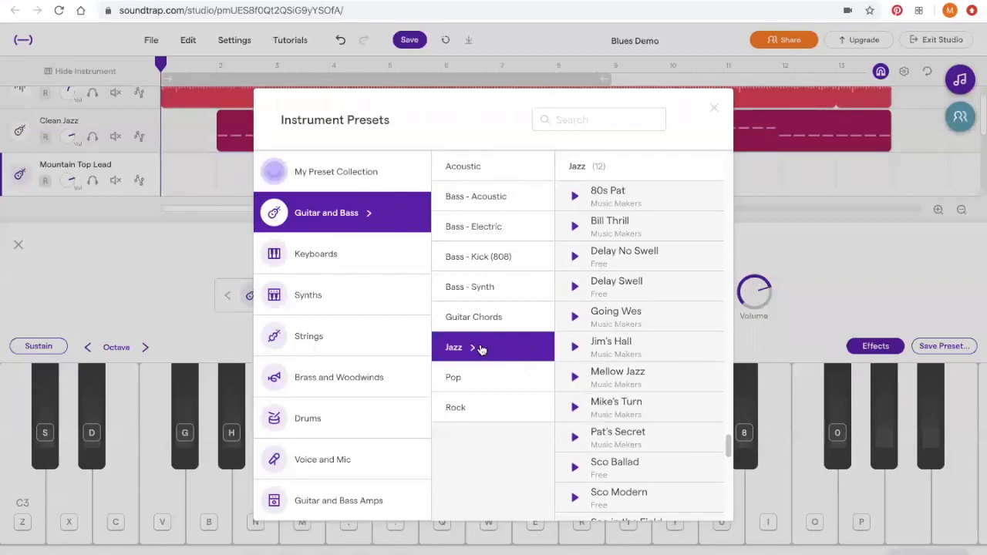
pyautogui.scroll(-2, 601, 260)
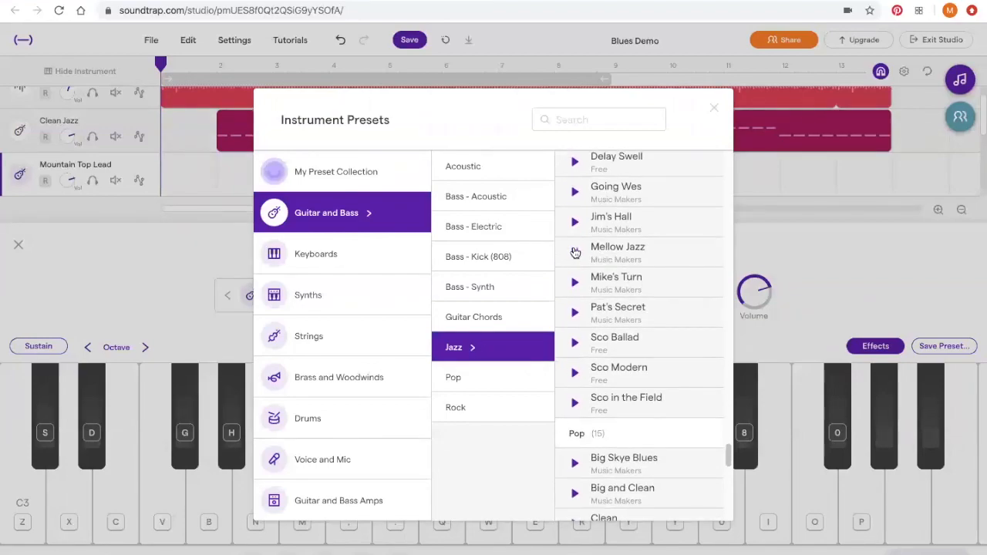
pyautogui.click(661, 260)
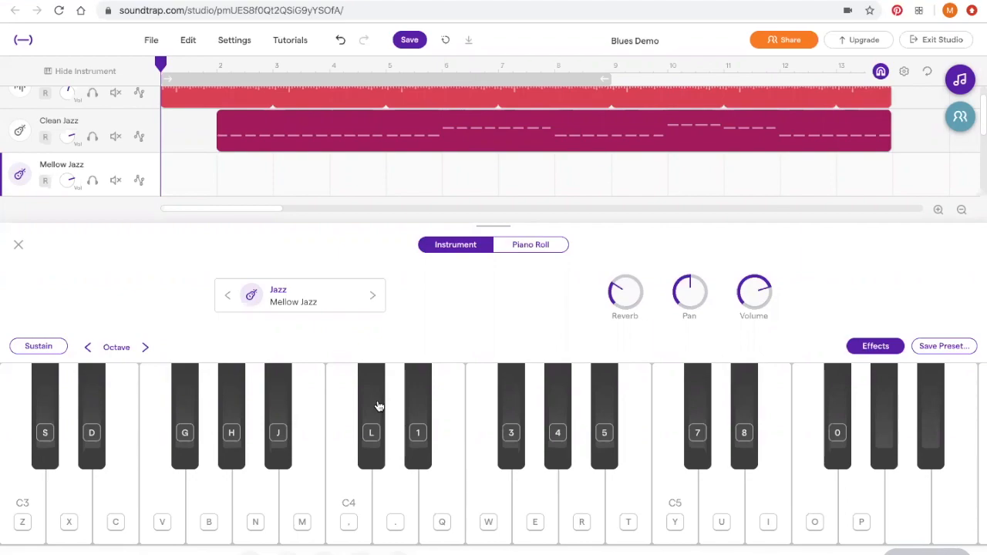
# - Practise the A major chord (A, C#, E) repeatedly on the Mellow Jazz instrument
pyautogui.hotkey('n', 'l', 'q')
pyautogui.hotkey('n', 'l', 'q')
pyautogui.hotkey('n', 'l', 'q')
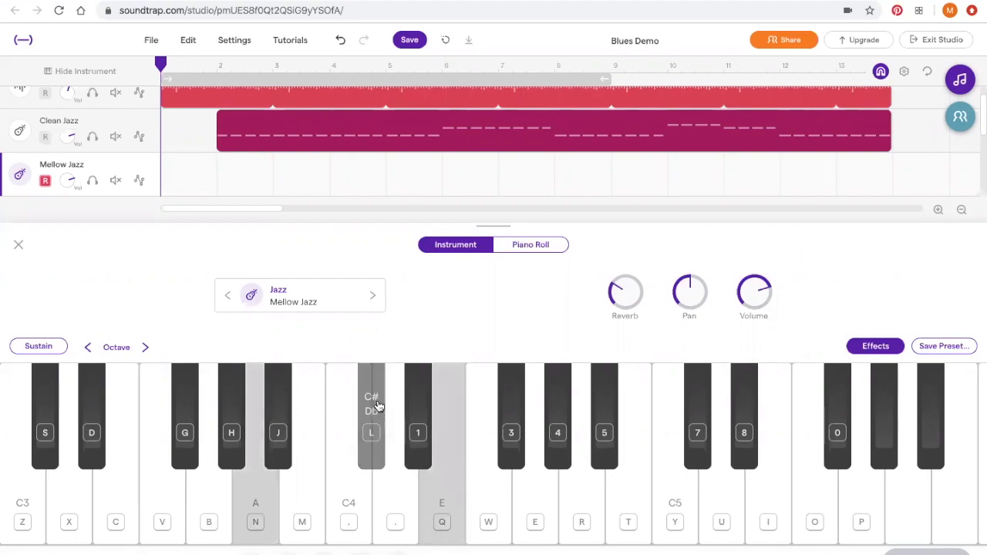
pyautogui.hotkey('n', 'l', 'q')
pyautogui.hotkey('n', 'l', 'q')
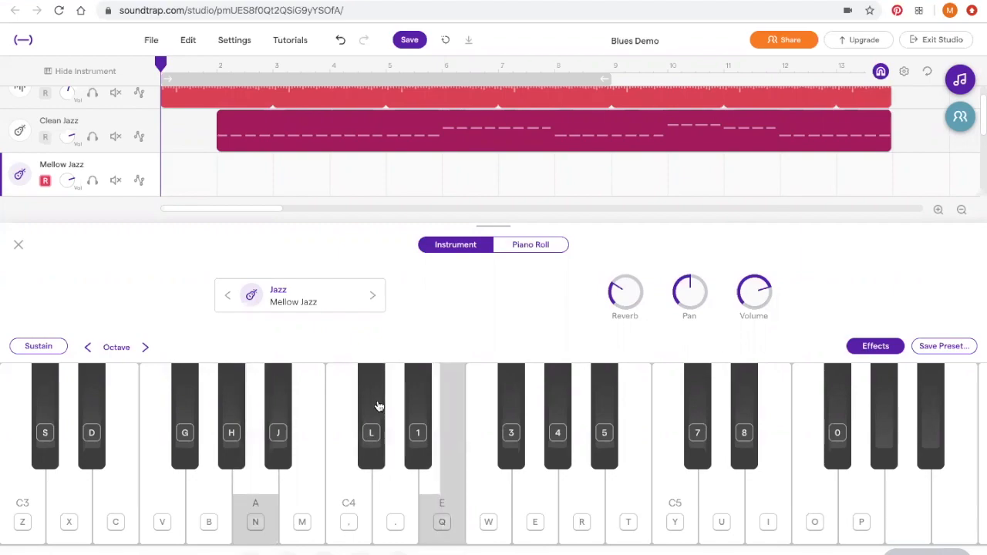
pyautogui.hotkey('n', 'l', 'q')
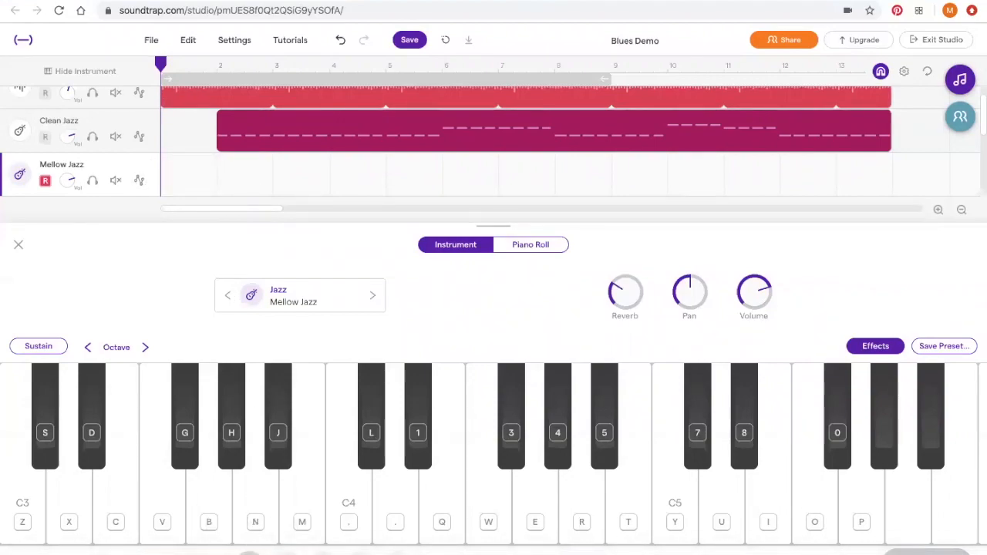
# - Record repeated A major chords (A, C#, E) on the Mellow Jazz track from measure 2 through measure 5, starting the recording at measure 1
pyautogui.click(249, 554)
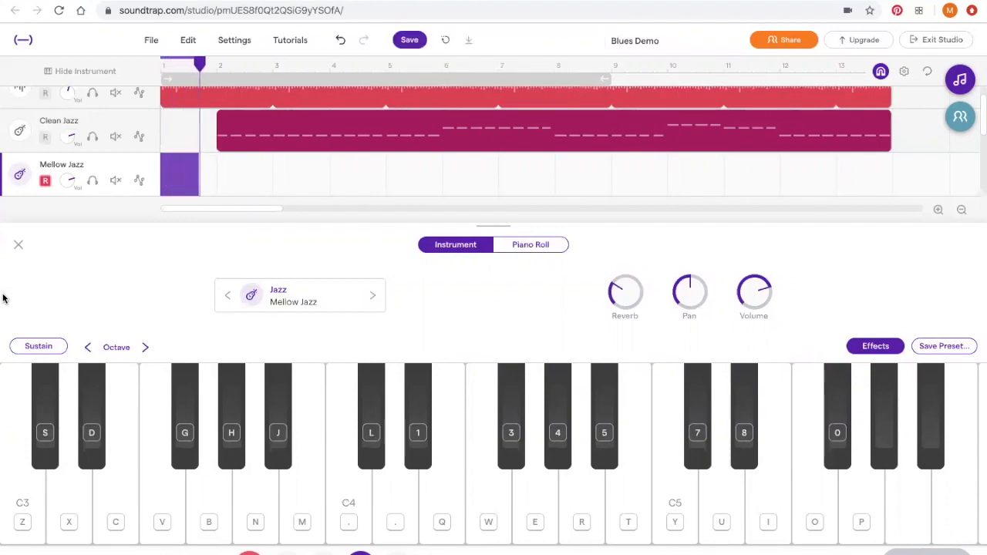
pyautogui.press('n')
pyautogui.press('l')
pyautogui.press('q')
pyautogui.press('n')
pyautogui.press('l')
pyautogui.press('q')
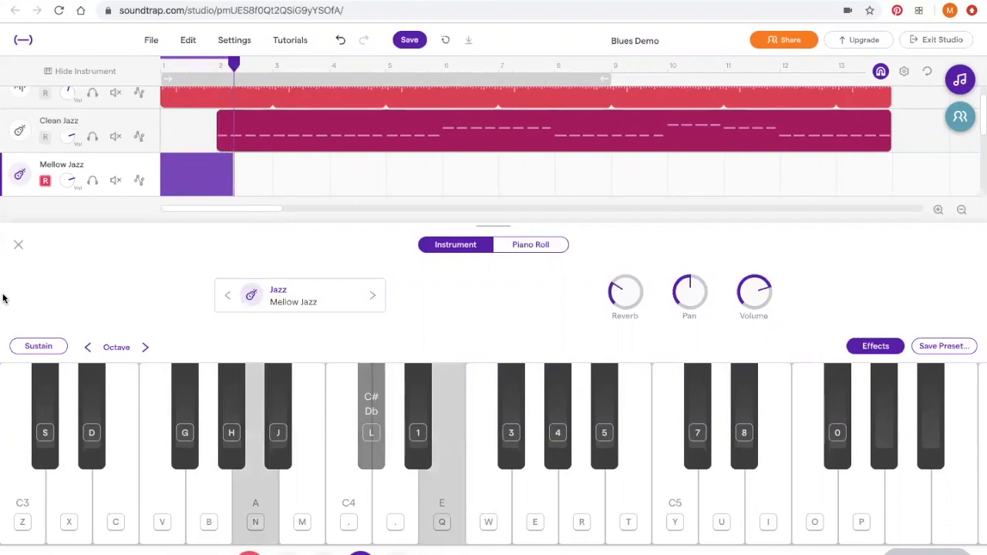
pyautogui.press('n')
pyautogui.press('l')
pyautogui.press('q')
pyautogui.press('n')
pyautogui.press('l')
pyautogui.press('q')
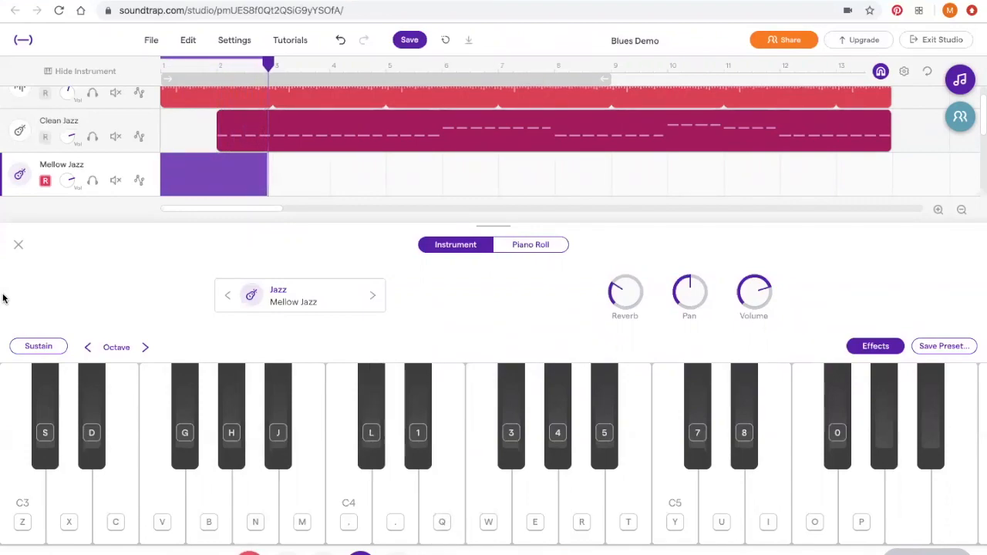
pyautogui.press('n')
pyautogui.press('l')
pyautogui.press('q')
pyautogui.press('n')
pyautogui.press('l')
pyautogui.press('q')
pyautogui.press('n')
pyautogui.press('l')
pyautogui.press('q')
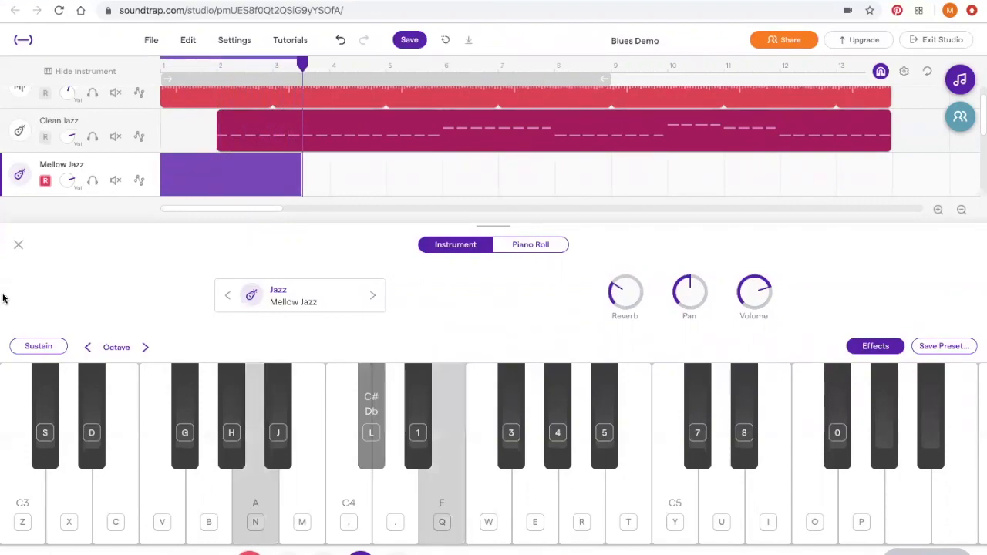
pyautogui.press('n')
pyautogui.press('l')
pyautogui.press('n')
pyautogui.press('l')
pyautogui.press('q')
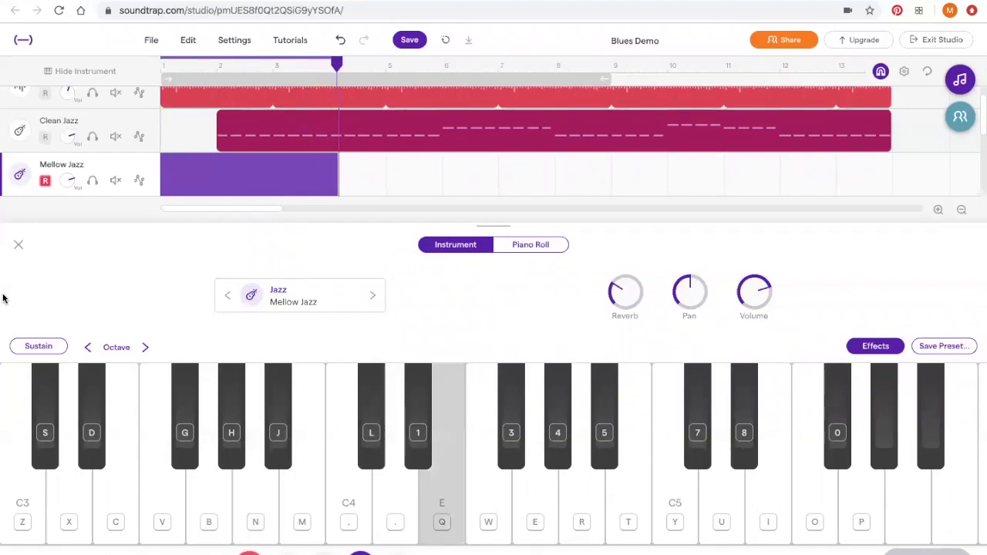
pyautogui.press('n')
pyautogui.press('q')
pyautogui.press('n')
pyautogui.press('q')
pyautogui.press('n')
pyautogui.press('q')
pyautogui.press('n')
pyautogui.press('q')
pyautogui.press('n')
pyautogui.press('l')
pyautogui.press('q')
pyautogui.press('n')
pyautogui.press('q')
pyautogui.press('l')
pyautogui.press('n')
pyautogui.press('n')
pyautogui.press('l')
pyautogui.press('q')
pyautogui.press('n')
pyautogui.press('q')
pyautogui.press('space')
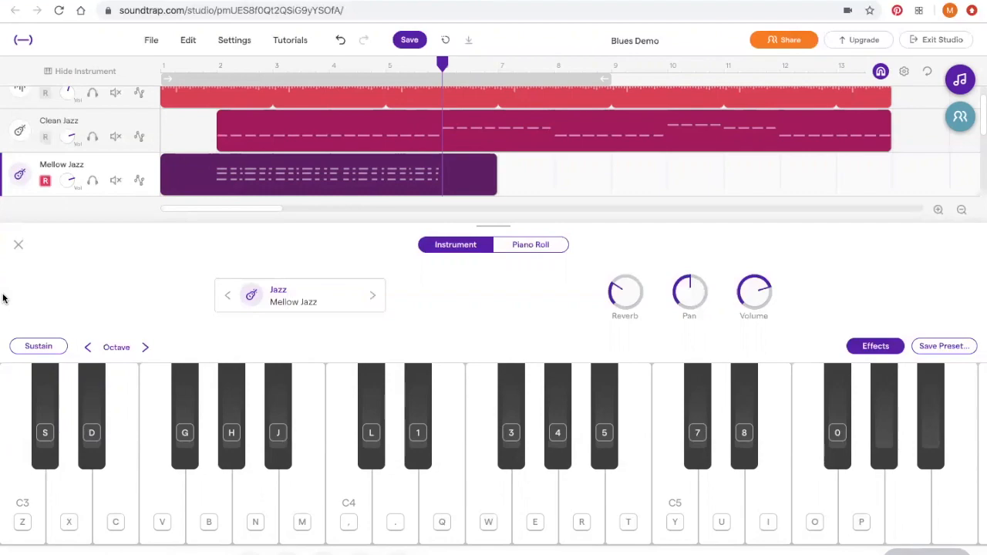
# - Delete the recorded chord region from the Mellow Jazz track
pyautogui.click(465, 181)
pyautogui.press('Delete')
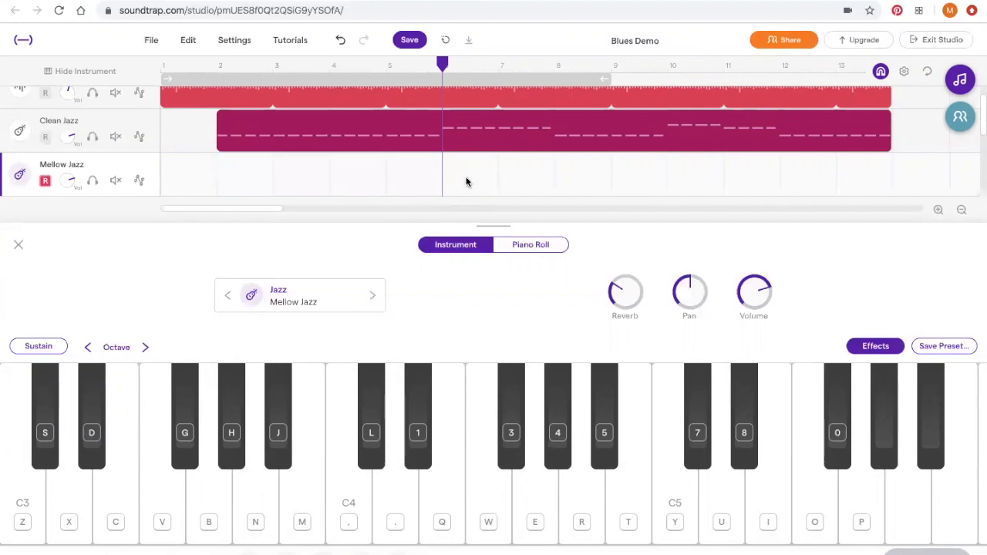
# - Return the playhead to measure 1 and undo the deletion of the recorded Mellow Jazz chord region
pyautogui.click(161, 68)
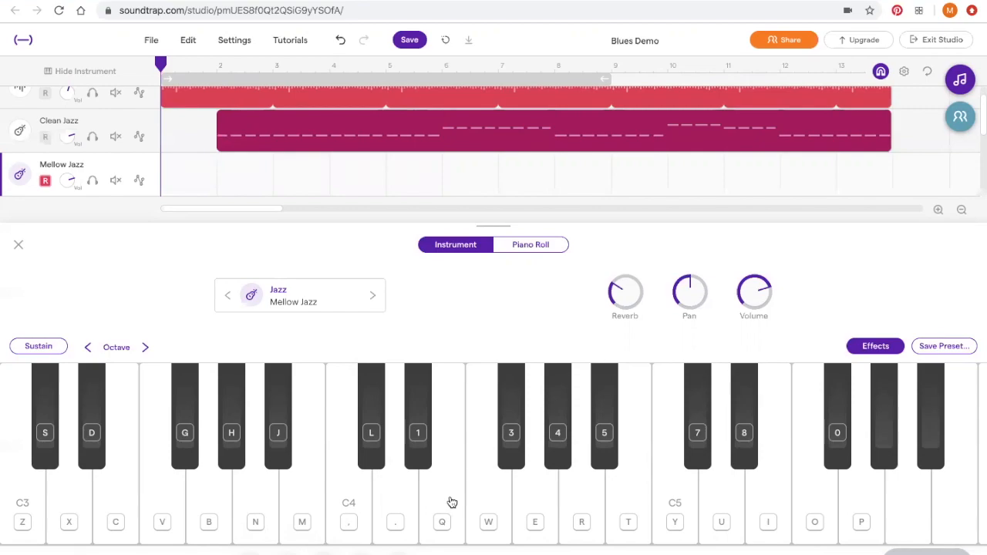
pyautogui.hotkey('ctrl', 'z')
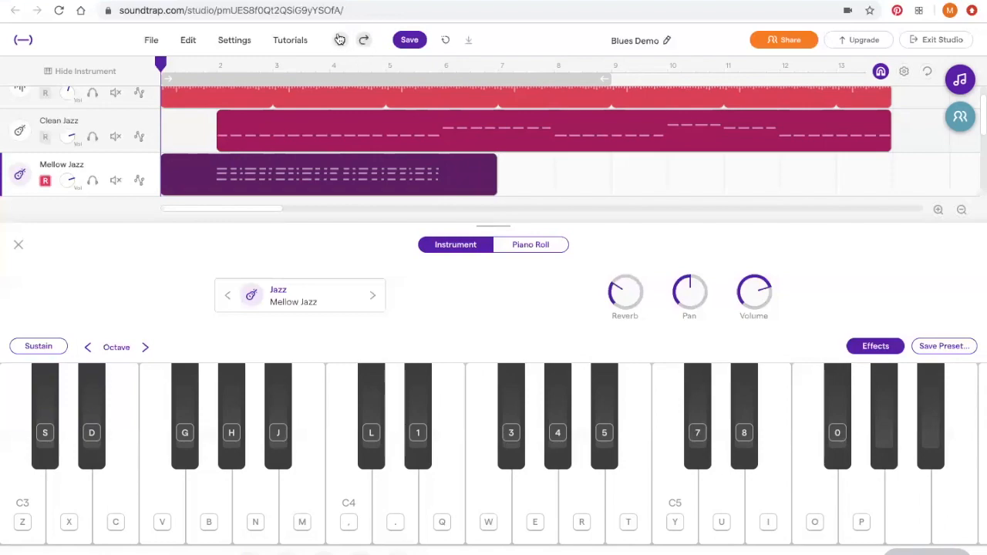
pyautogui.scroll(1, 284, 111)
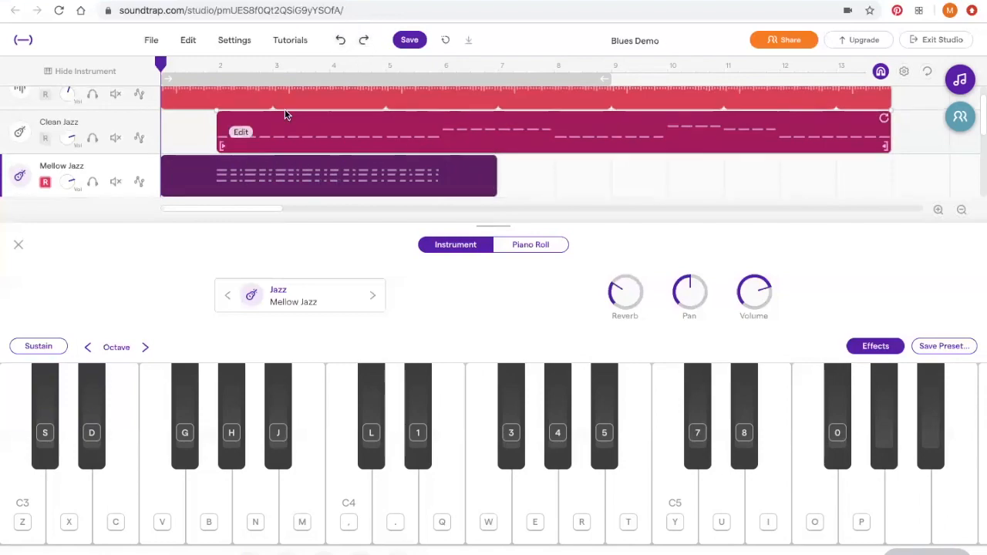
# - Raise the Clean Jazz track's volume and lower the Mellow Jazz track's volume, playing back from measure 2 to check the balance
pyautogui.click(217, 68)
pyautogui.press('space')
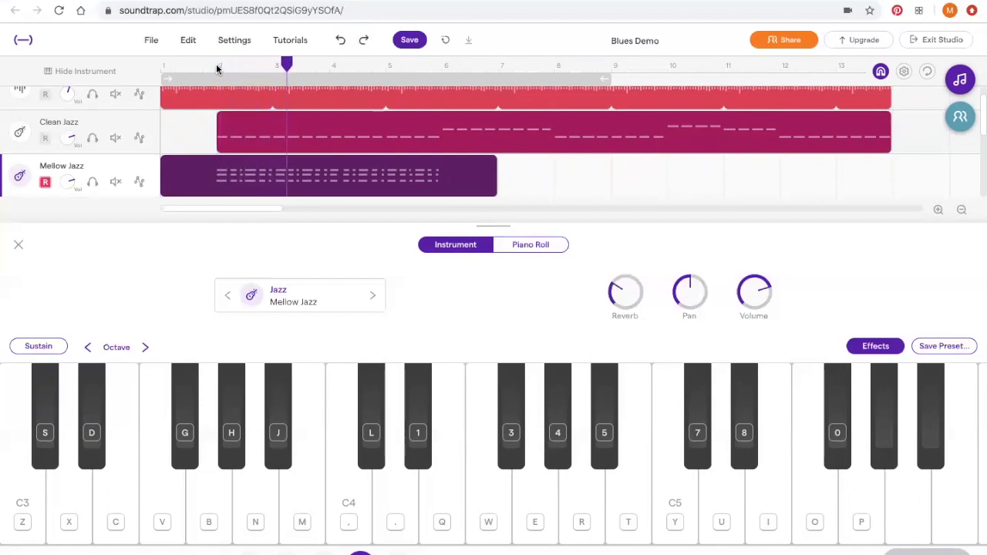
pyautogui.moveTo(74, 144); pyautogui.dragTo(71, 128)
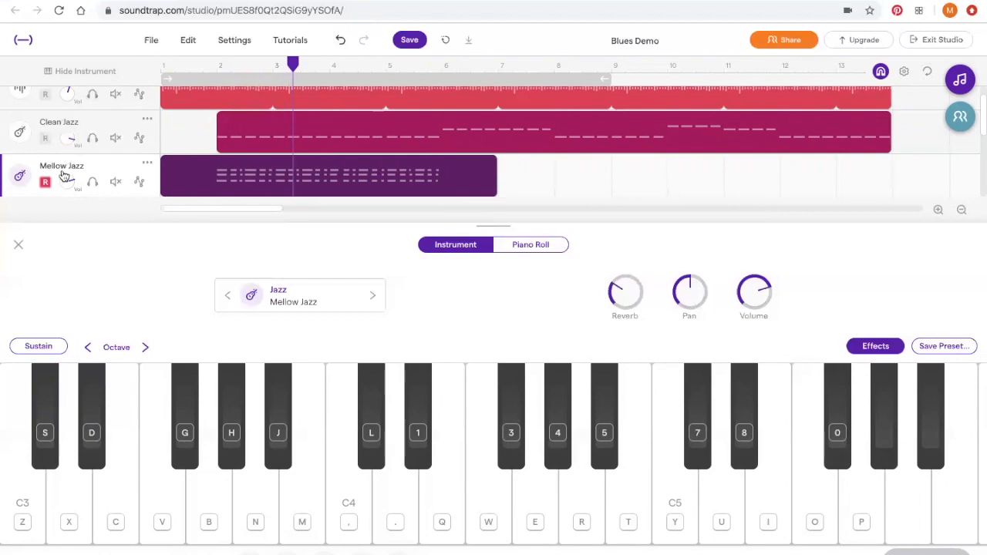
pyautogui.moveTo(67, 183); pyautogui.dragTo(58, 209)
pyautogui.click(219, 65)
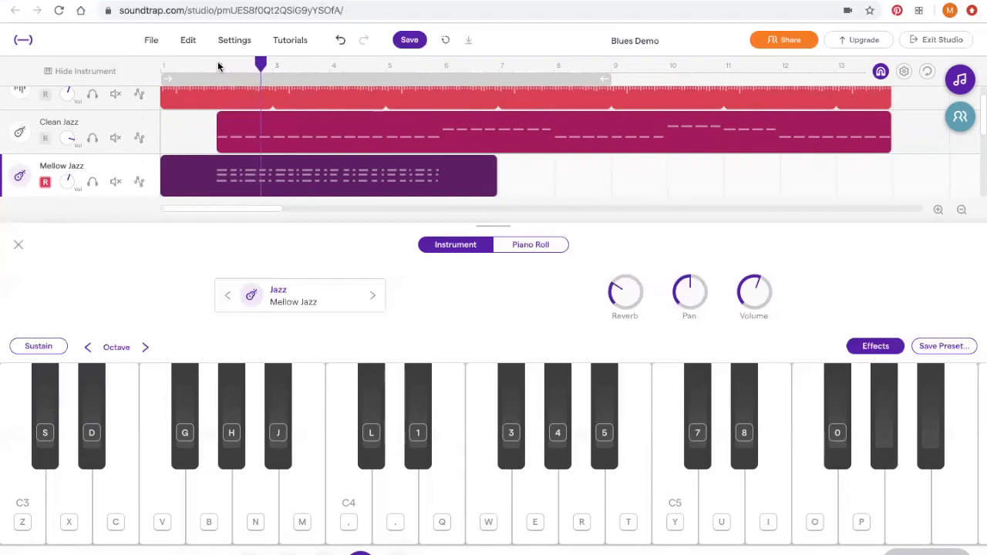
pyautogui.press('space')
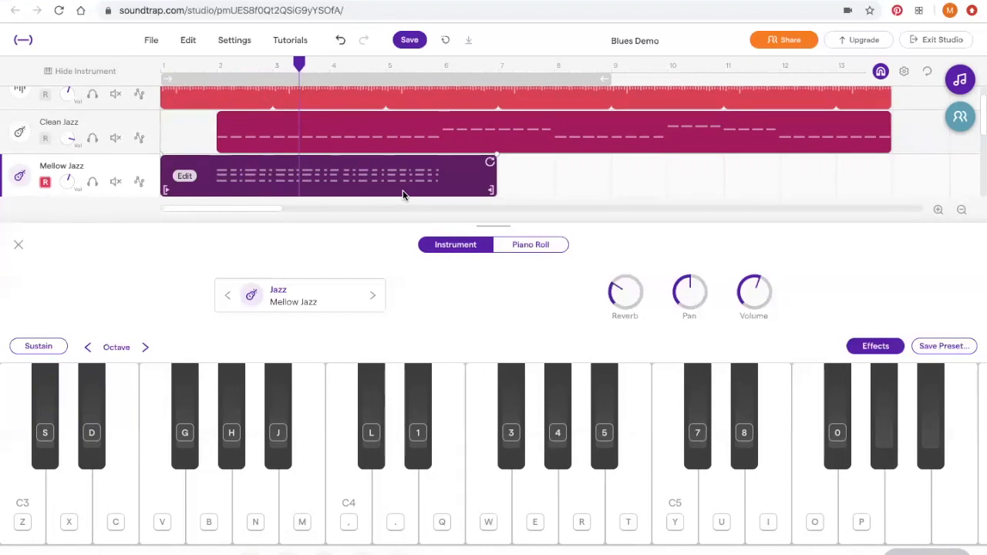
# - Play the A major chord (A, C#, E) a few times and trim the Mellow Jazz region to span measures 2 through 5
pyautogui.hotkey('n', 'q')
pyautogui.hotkey('n', 'q')
pyautogui.hotkey('n', 'q')
pyautogui.press('l')
pyautogui.hotkey('n', 'q', 'l')
pyautogui.moveTo(491, 192); pyautogui.dragTo(440, 193)
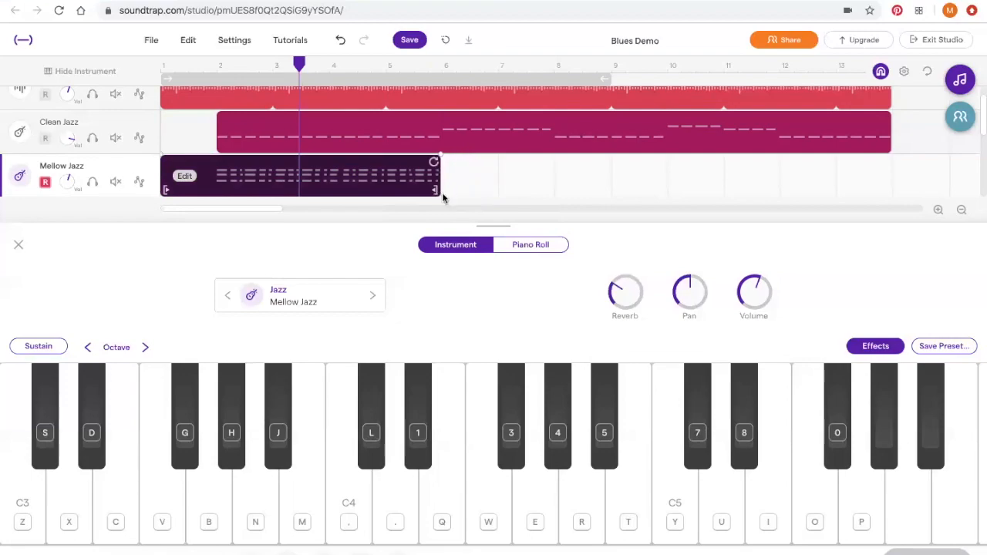
pyautogui.moveTo(165, 191); pyautogui.dragTo(212, 195)
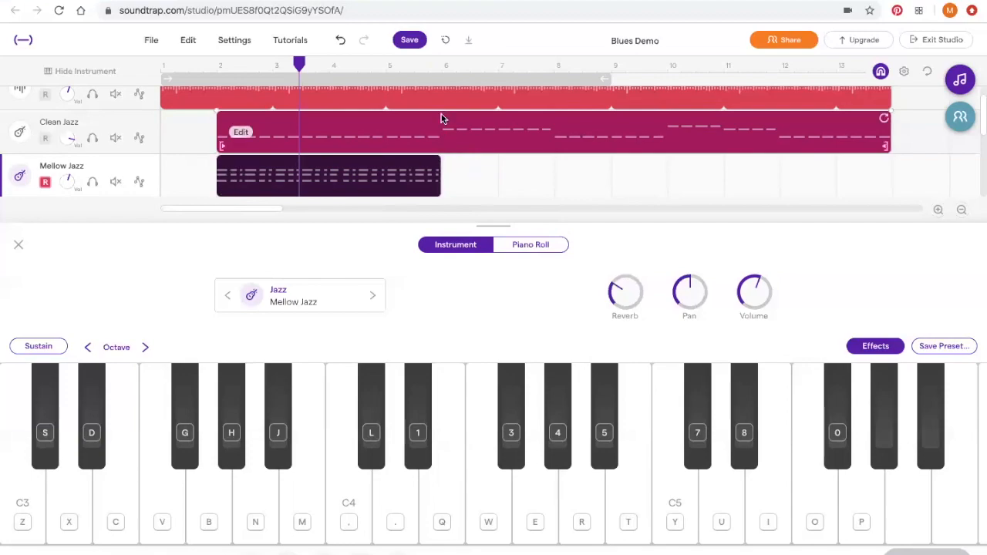
# - Place the playhead at measure 6 and practise the D major chord (D, F#, A) on the Mellow Jazz instrument
pyautogui.click(441, 70)
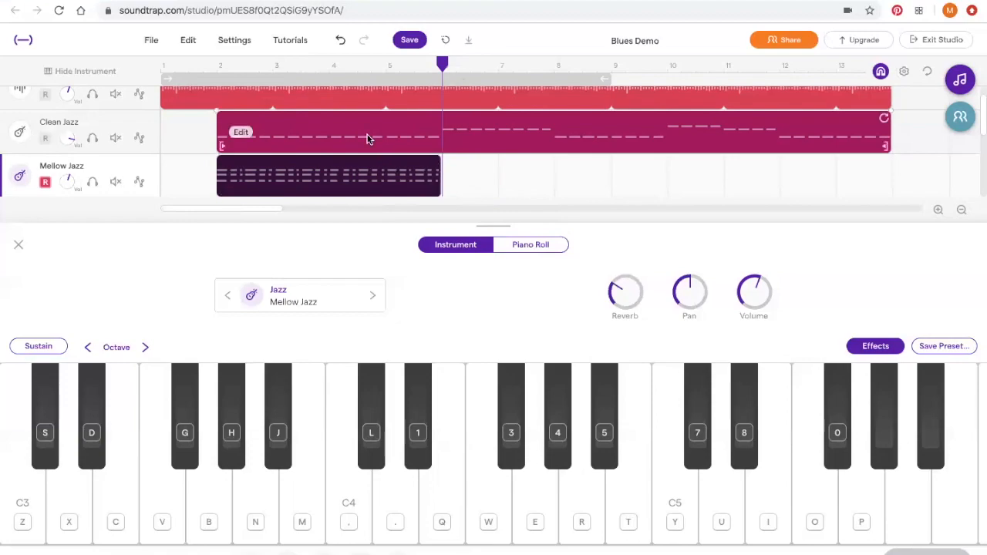
pyautogui.press('.')
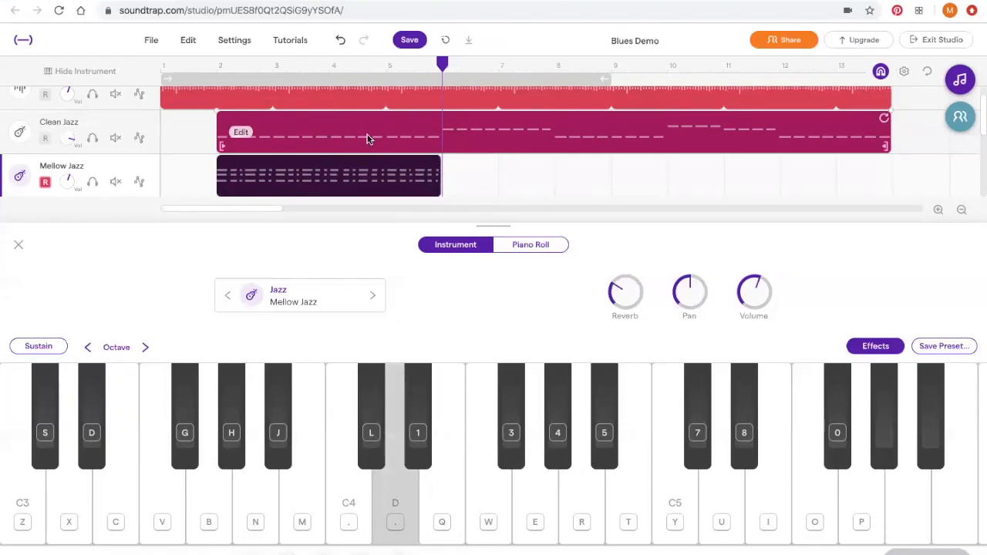
pyautogui.press('3')
pyautogui.press('r')
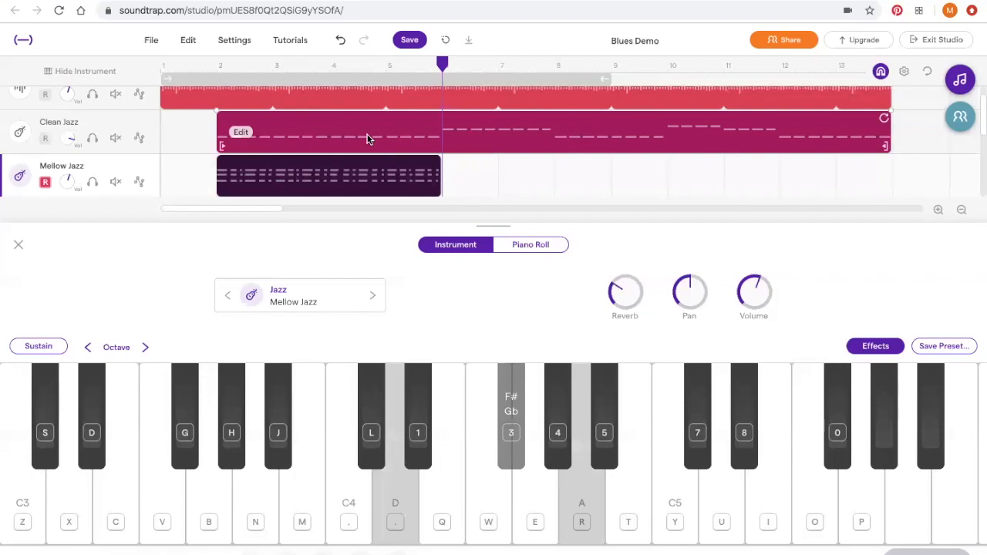
pyautogui.press('.')
pyautogui.press('r')
pyautogui.press('.')
pyautogui.press('n')
pyautogui.press('3')
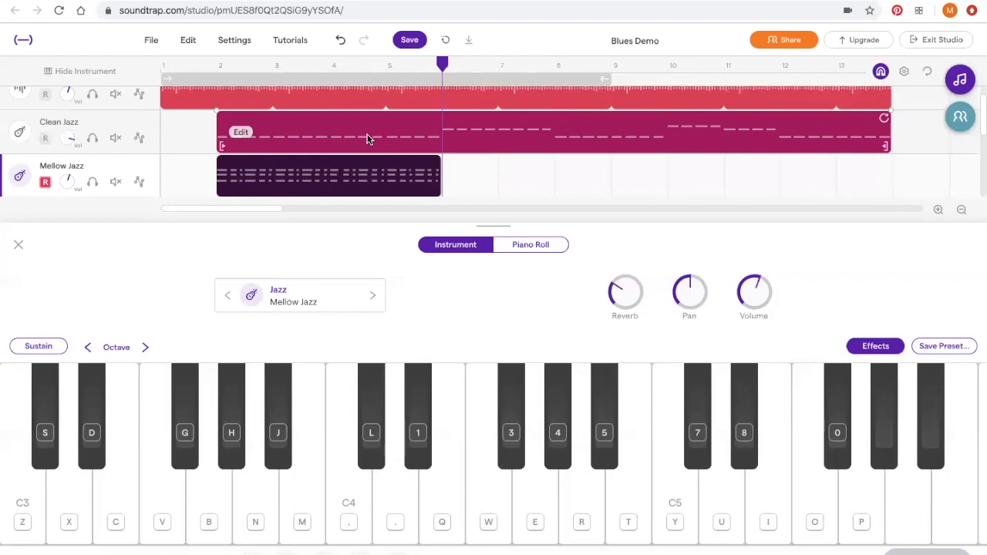
pyautogui.press('.')
pyautogui.press('3')
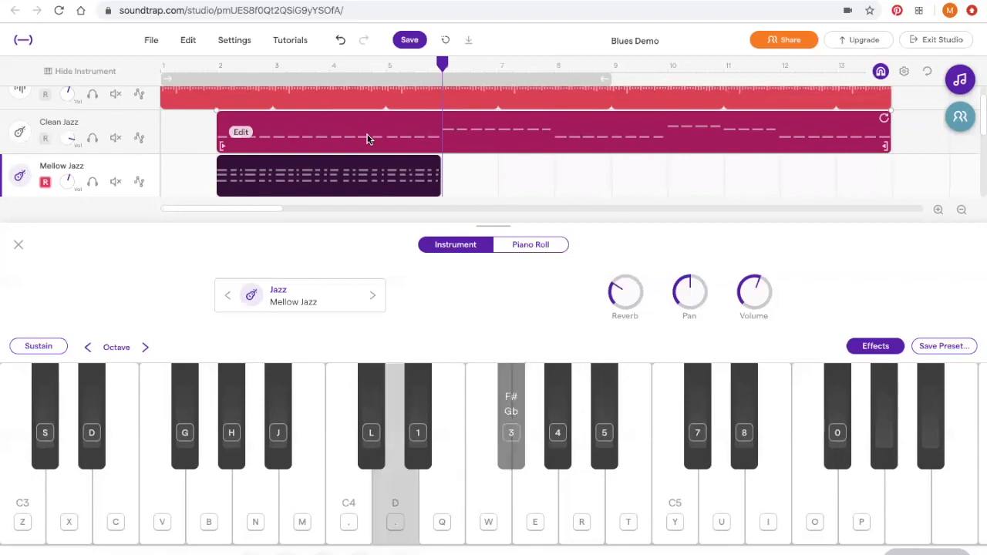
pyautogui.press('r')
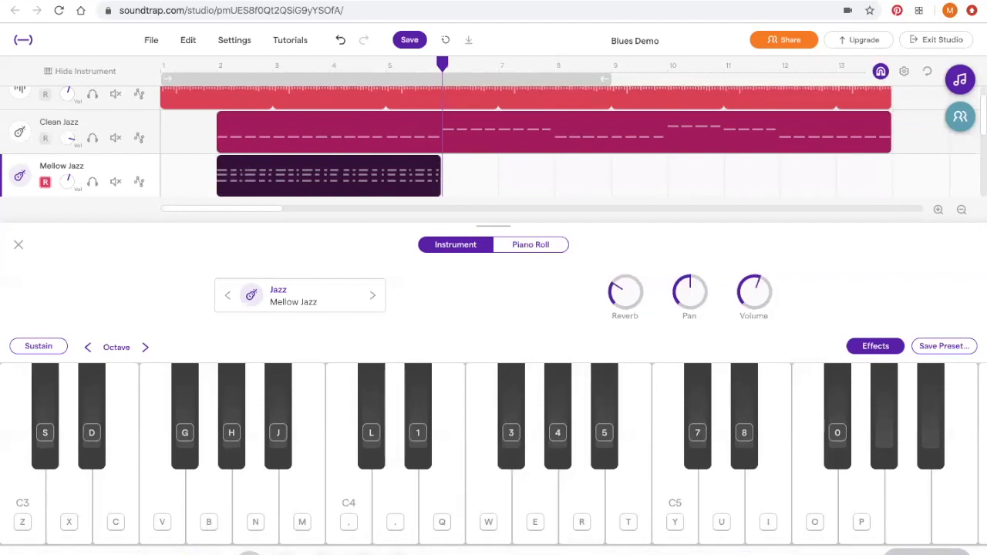
# - Record repeated D major chords (D, F#, A) on the Mellow Jazz track from measure 6 through measure 7
pyautogui.click(290, 552)
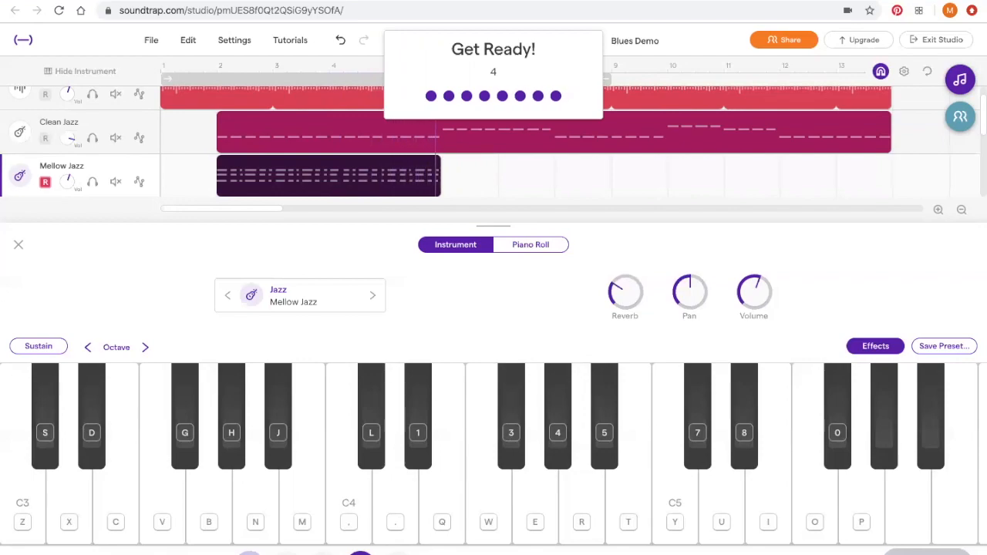
pyautogui.press('.')
pyautogui.press('3')
pyautogui.press('r')
pyautogui.press('.')
pyautogui.press('r')
pyautogui.press('.')
pyautogui.press('r')
pyautogui.press('.')
pyautogui.press('r')
pyautogui.press('.')
pyautogui.press('r')
pyautogui.press('.')
pyautogui.press('r')
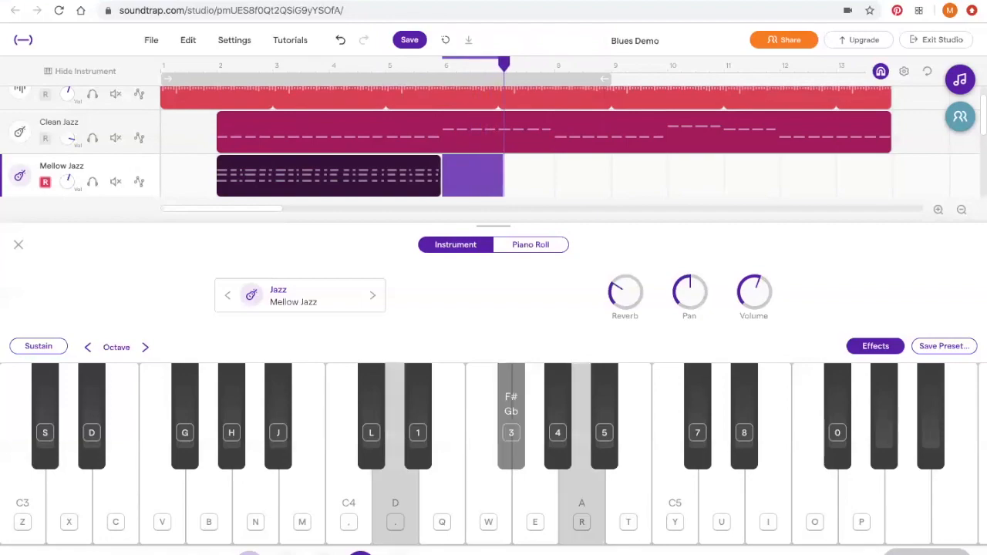
pyautogui.press('.')
pyautogui.press('r')
pyautogui.press('.')
pyautogui.press('r')
pyautogui.press('.')
pyautogui.press('3')
pyautogui.press('r')
pyautogui.press('.')
pyautogui.press('space')
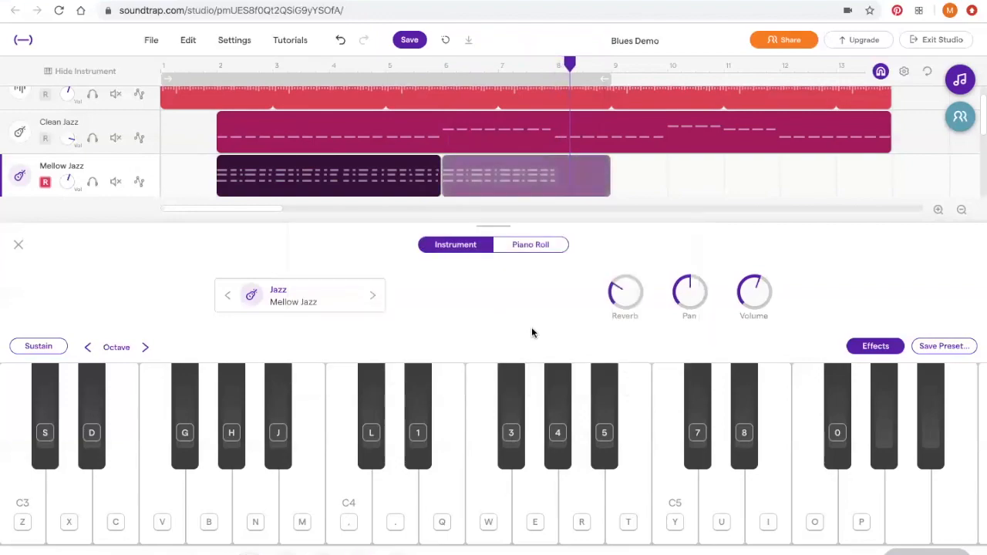
# - Trim the end of the recorded D chord region back to the start of measure 8
pyautogui.moveTo(603, 186)
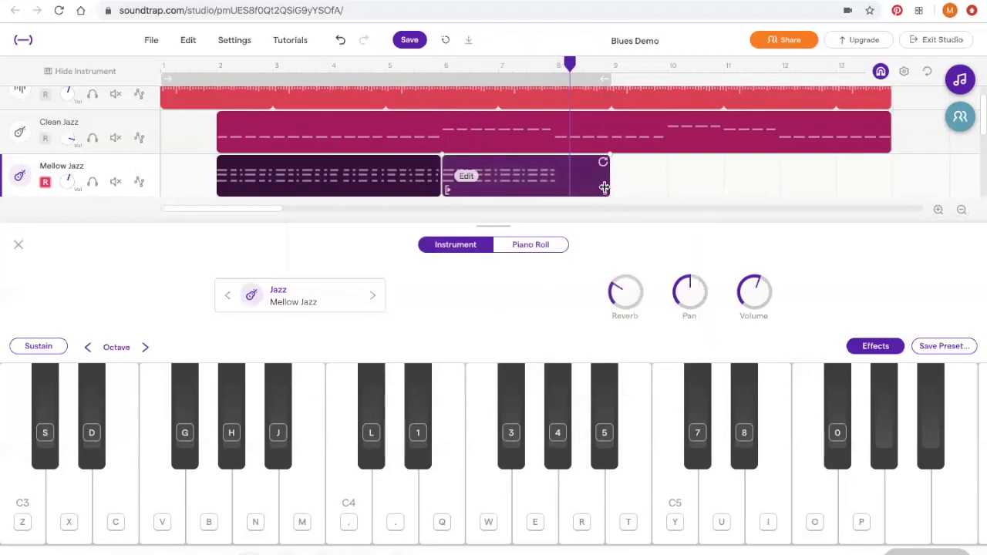
pyautogui.moveTo(603, 186); pyautogui.dragTo(559, 183)
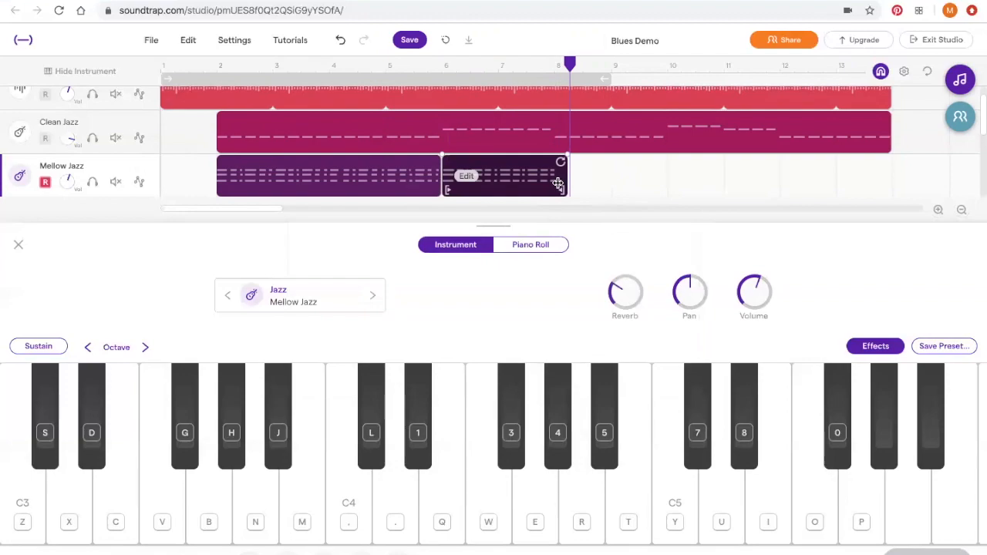
pyautogui.moveTo(562, 190); pyautogui.dragTo(554, 194)
# - Record repeated A major chords (A, C#, E) on the Mellow Jazz track from measure 8, and trim the region to end at measure 10
pyautogui.moveTo(569, 64); pyautogui.dragTo(553, 66)
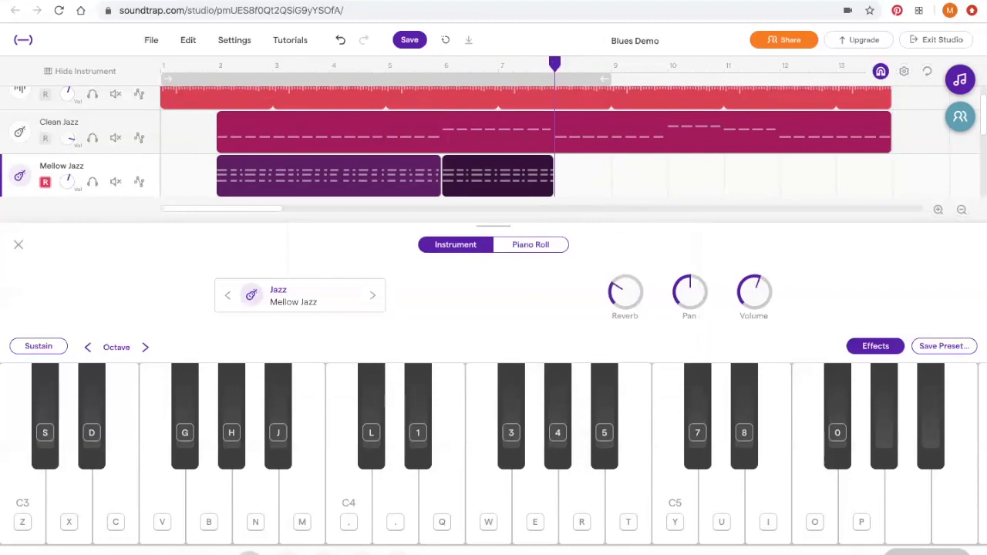
pyautogui.click(249, 554)
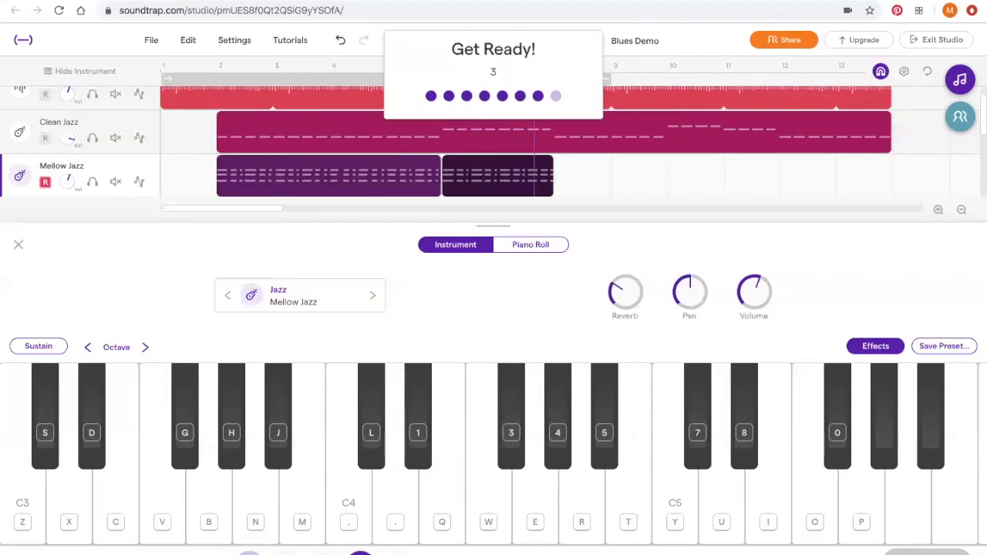
pyautogui.press('n')
pyautogui.press('q')
pyautogui.press('n')
pyautogui.press('q')
pyautogui.press('n')
pyautogui.press('q')
pyautogui.press('n')
pyautogui.press('q')
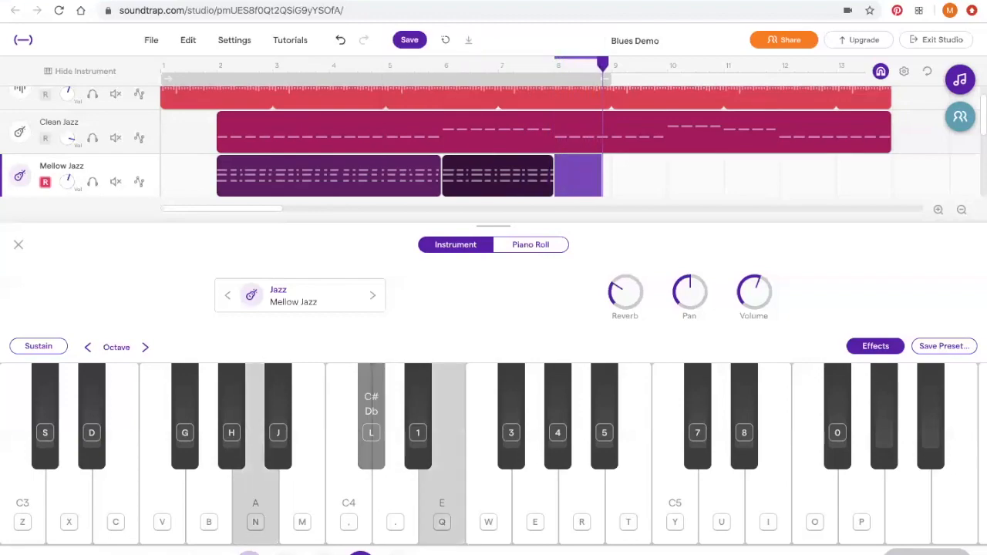
pyautogui.press('n')
pyautogui.press('q')
pyautogui.press('n')
pyautogui.press('q')
pyautogui.press('n')
pyautogui.press('q')
pyautogui.press('n')
pyautogui.press('q')
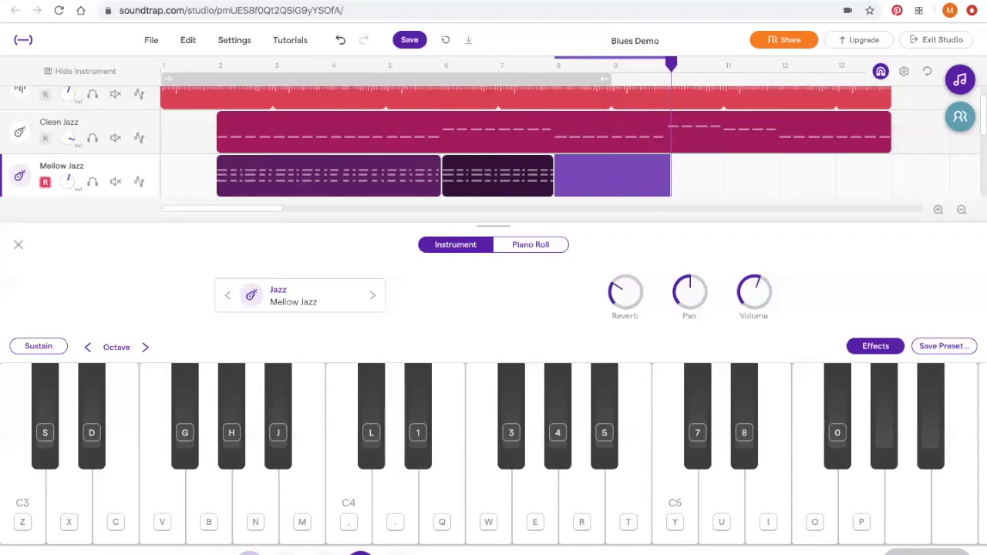
pyautogui.press('space')
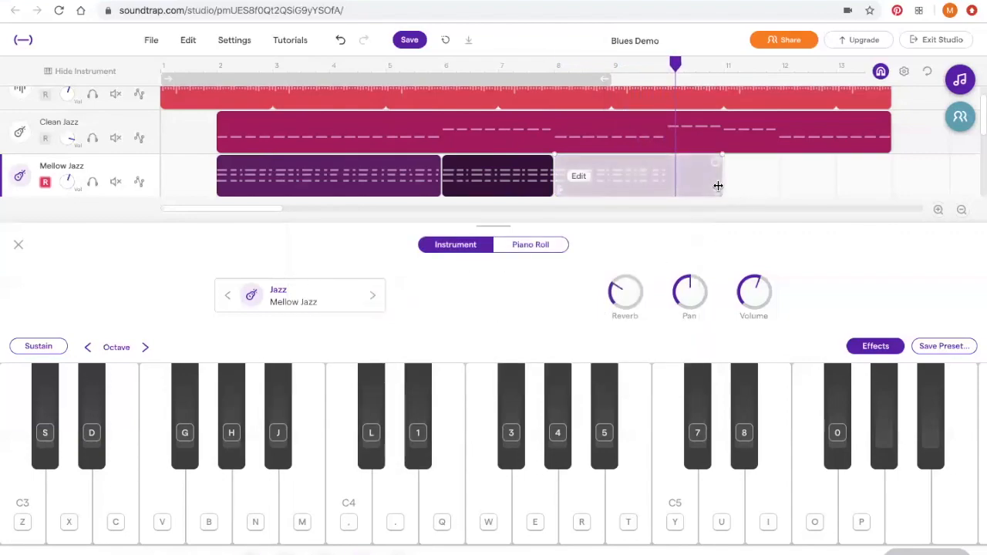
pyautogui.moveTo(714, 186); pyautogui.dragTo(664, 189)
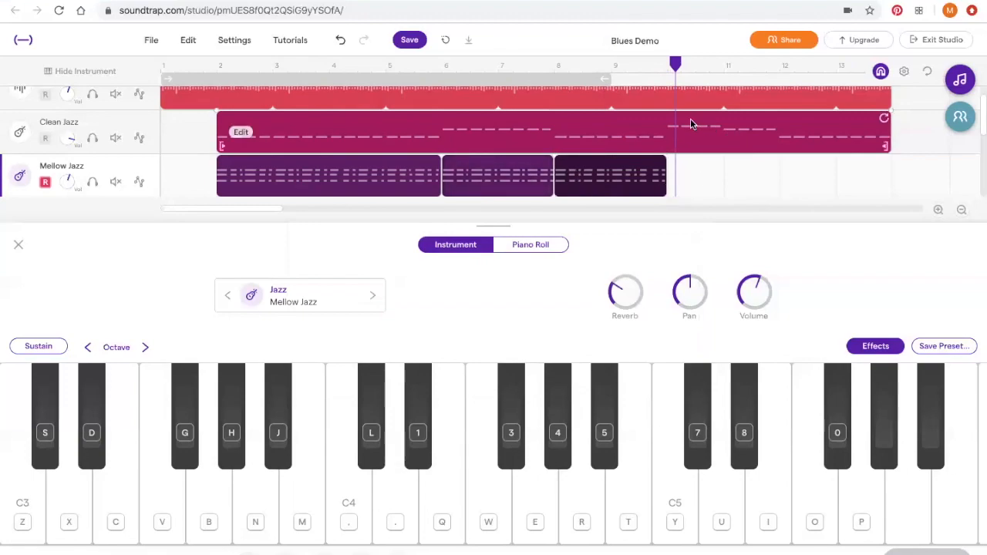
# - Place a copy of the D chord region at measure 11 on the Mellow Jazz track, shortened to one measure
pyautogui.click(500, 179)
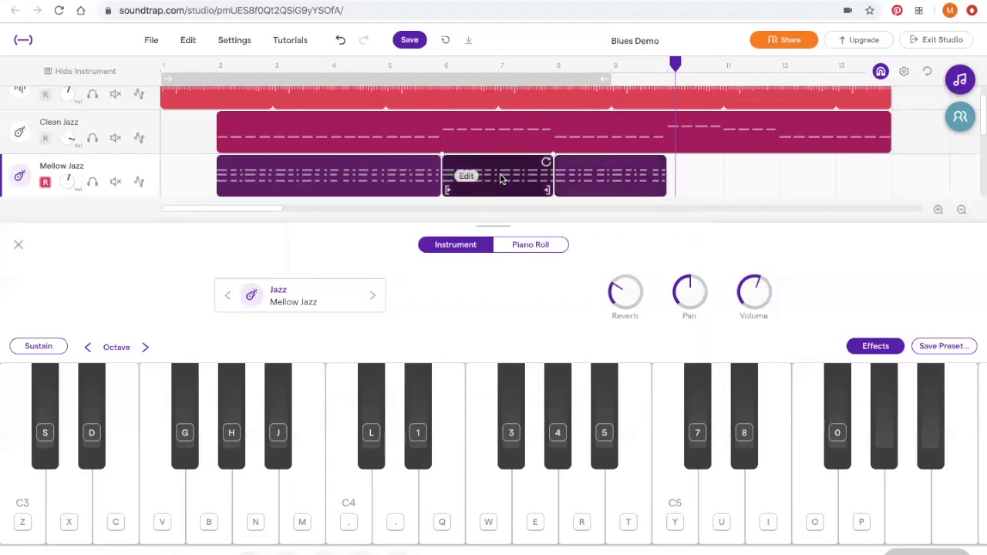
pyautogui.moveTo(677, 62); pyautogui.dragTo(668, 66)
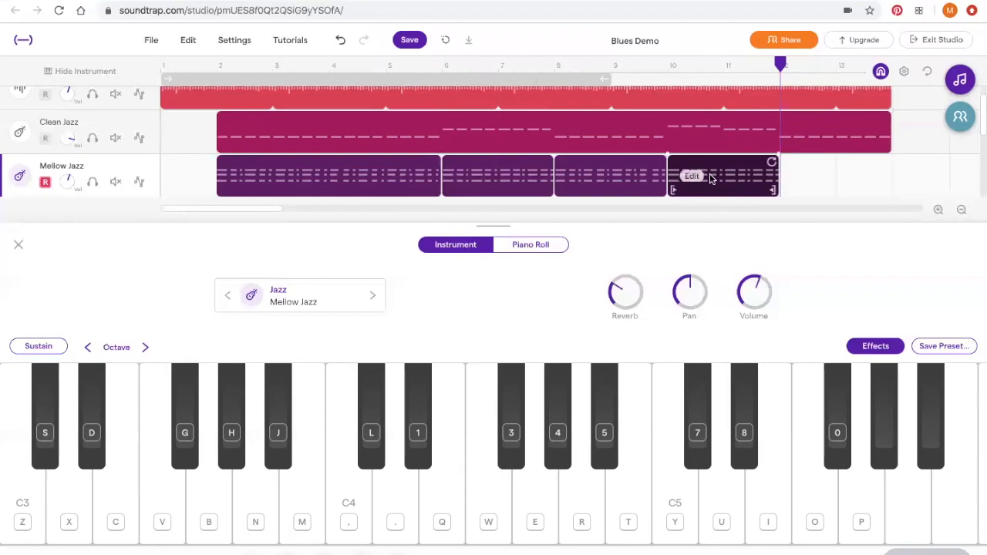
pyautogui.moveTo(713, 179); pyautogui.dragTo(769, 178)
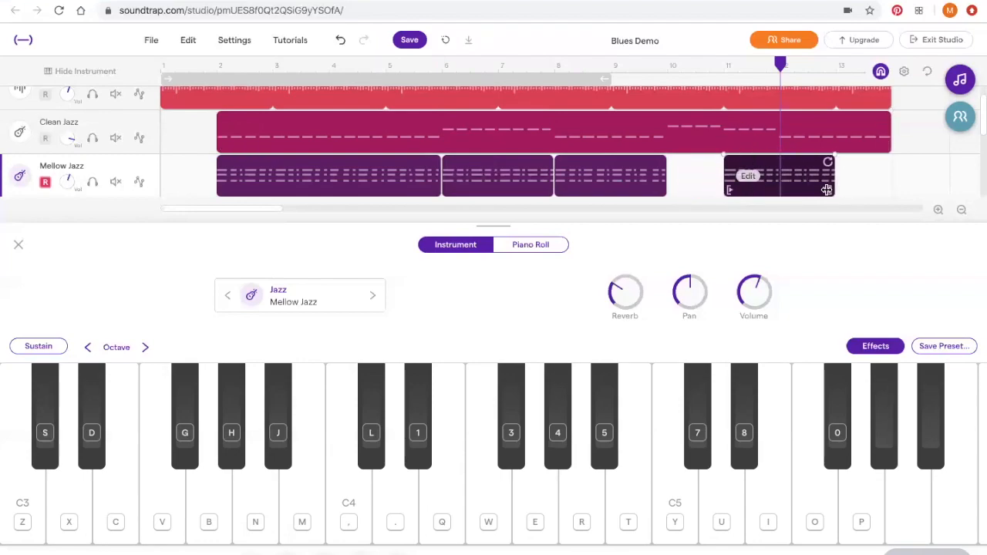
pyautogui.moveTo(833, 185); pyautogui.dragTo(778, 184)
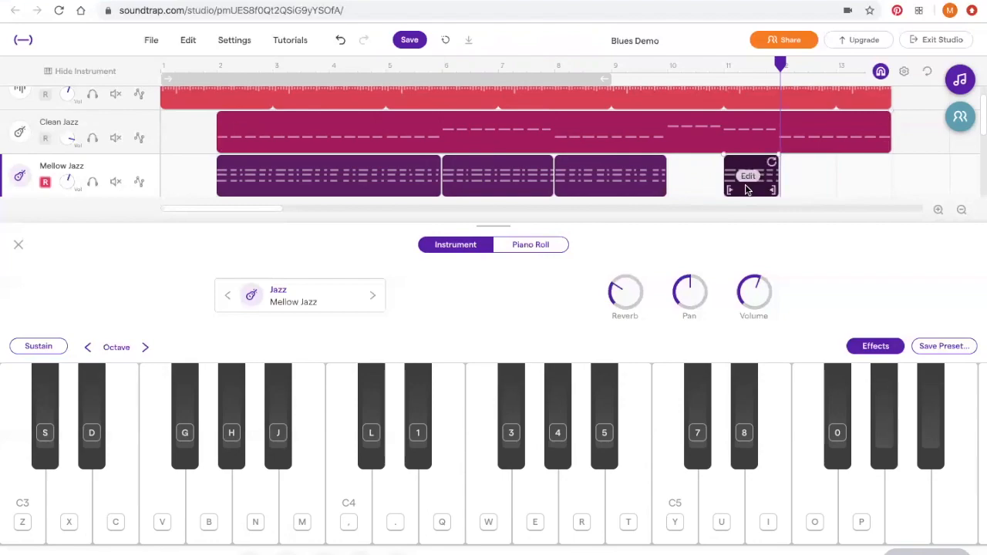
# - Play back the copied D chord region from measure 11, and move the playhead to measure 10
pyautogui.click(723, 66)
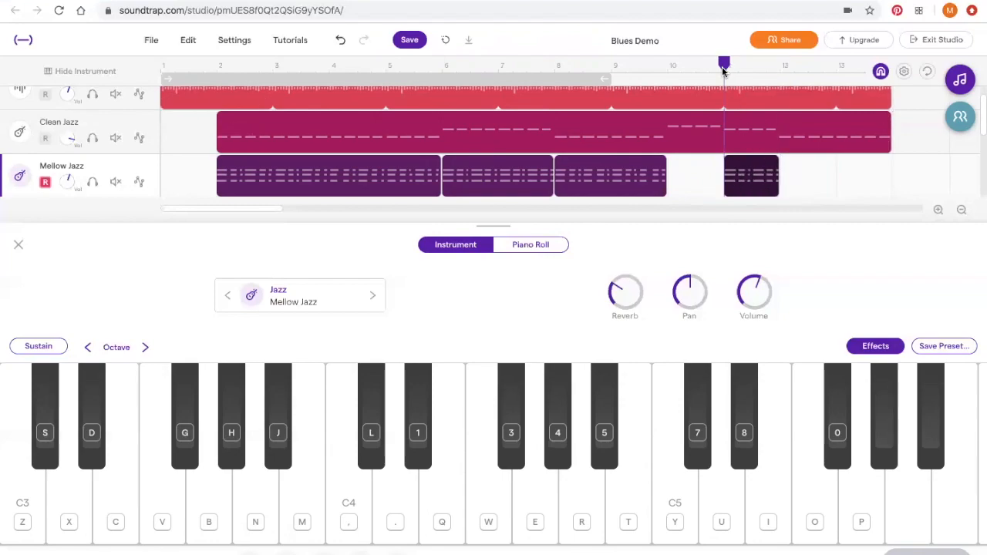
pyautogui.press('space')
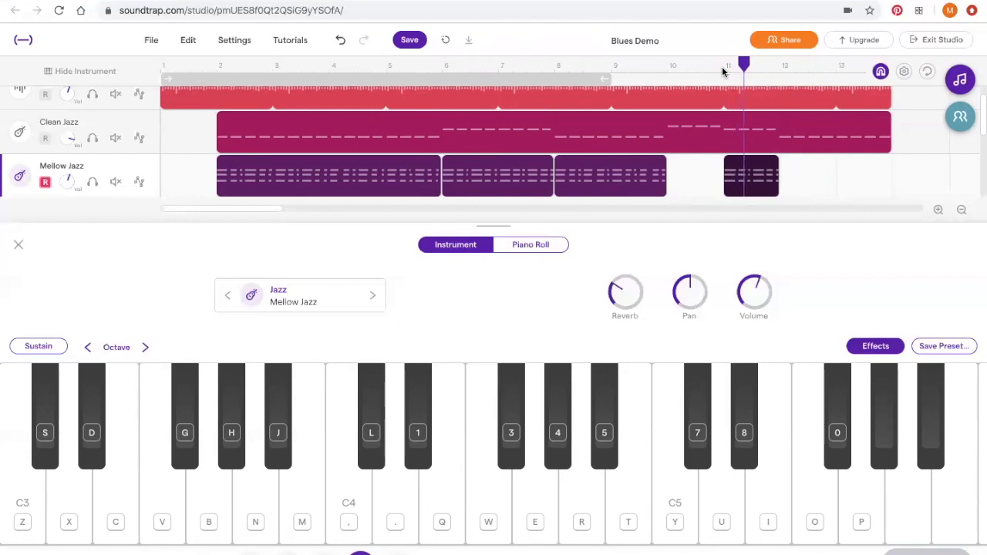
pyautogui.click(667, 65)
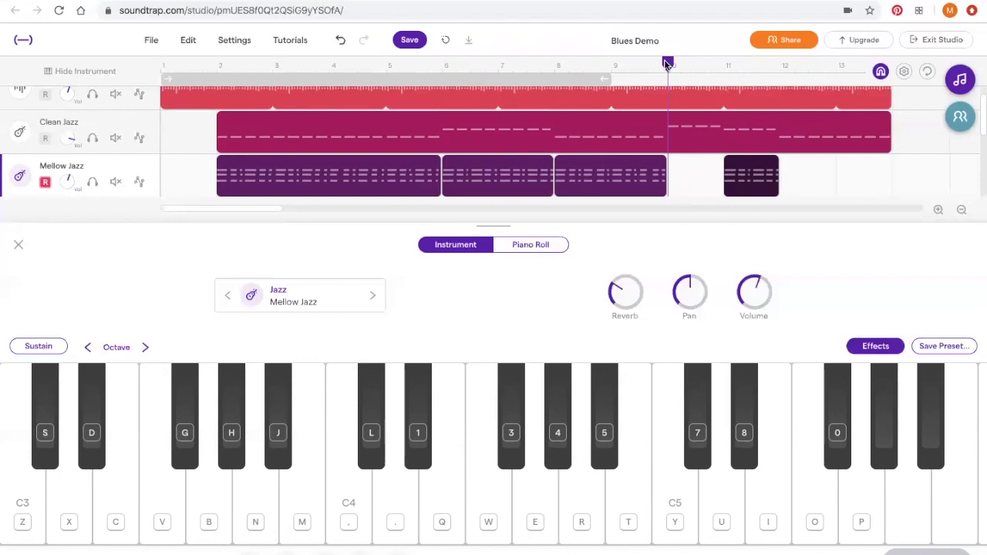
pyautogui.moveTo(544, 189)
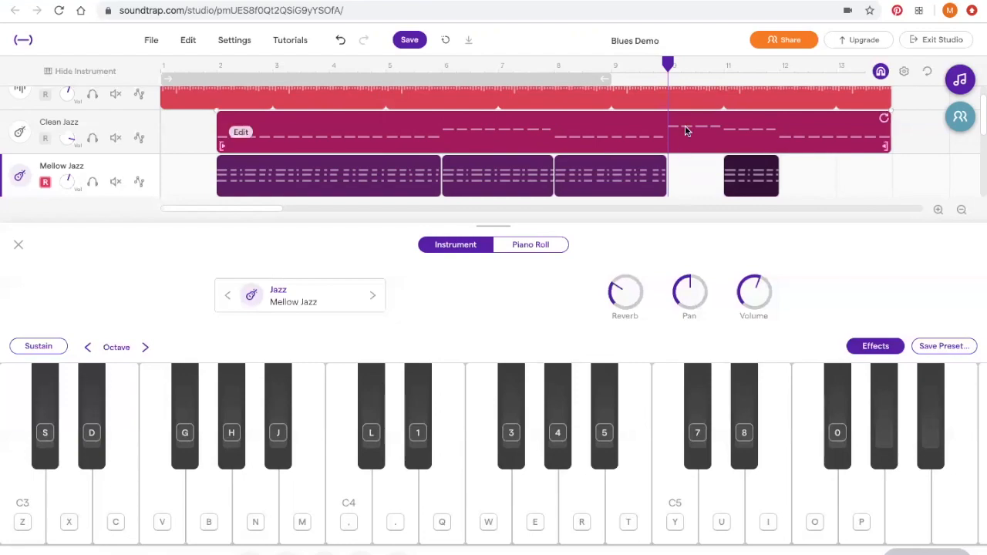
pyautogui.moveTo(623, 189)
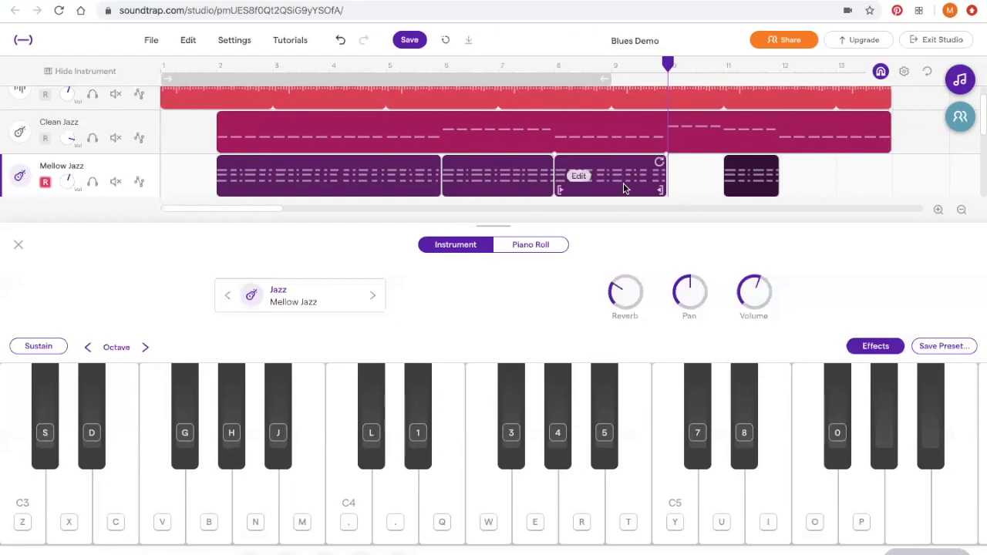
# - Try out the E major chord (E, G#, B) on the Mellow Jazz keyboard in the octave starting at C4, without recording
pyautogui.press('q')
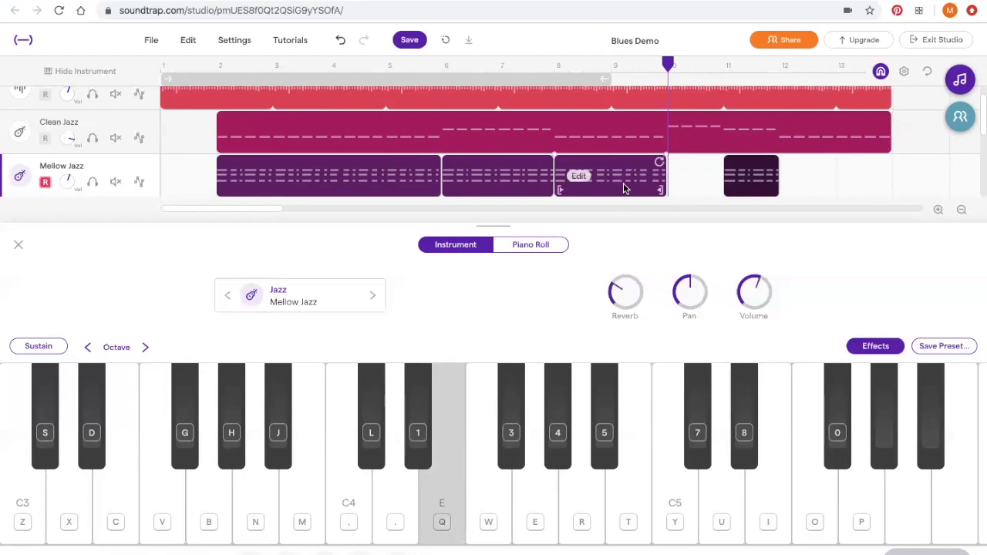
pyautogui.press('4')
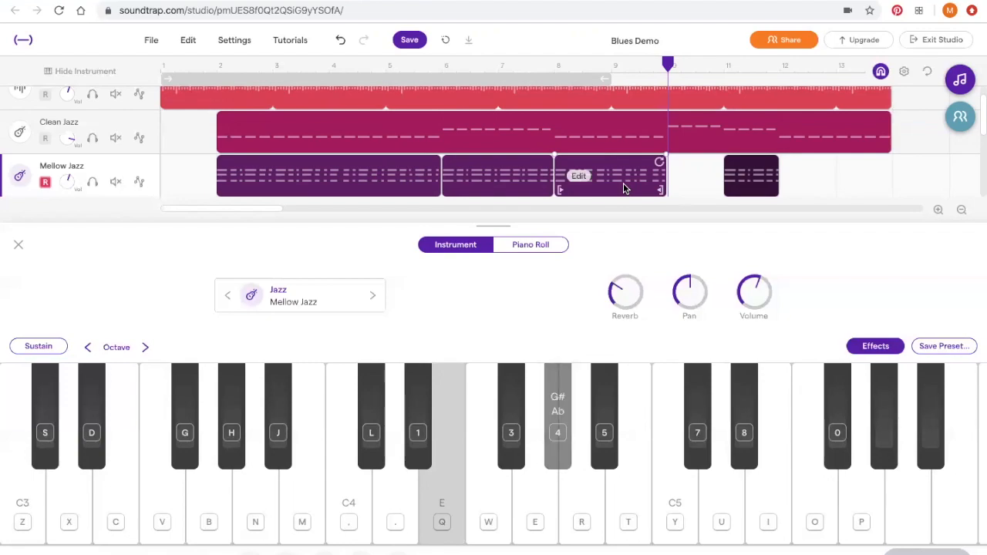
pyautogui.press('t')
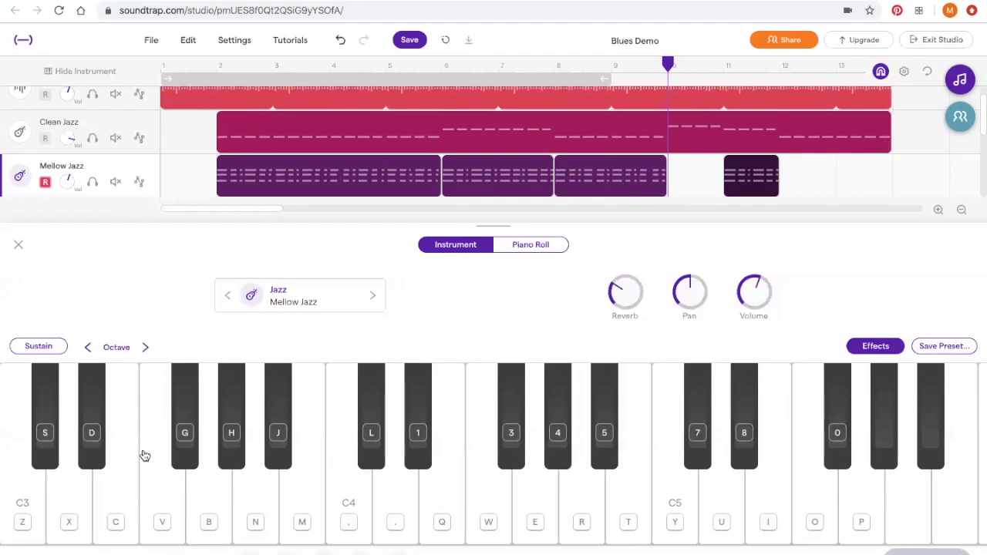
# - Rehearse repeated E major chords (E, G#, B) in the lower octave starting at C3, without recording
pyautogui.press('c')
pyautogui.press('c')
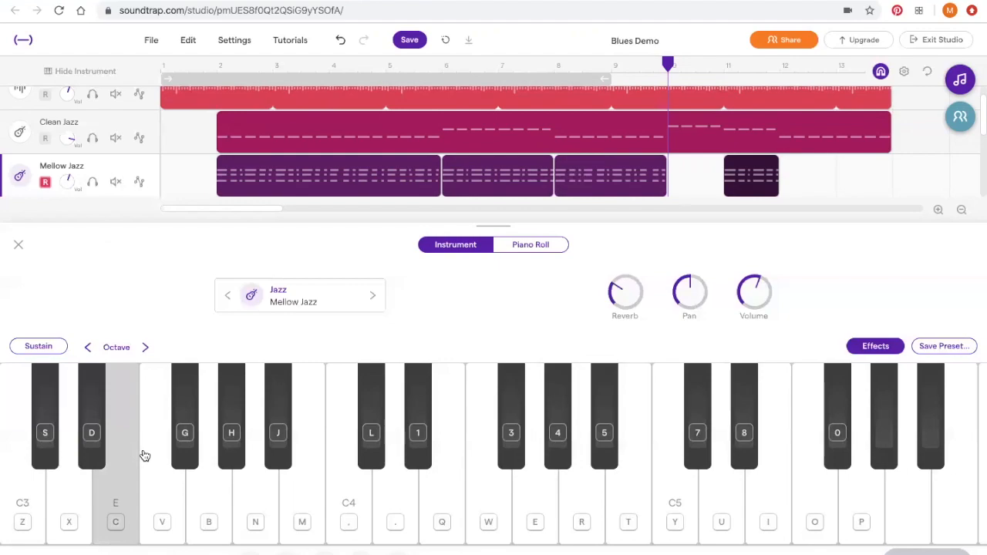
pyautogui.press('h')
pyautogui.press('m')
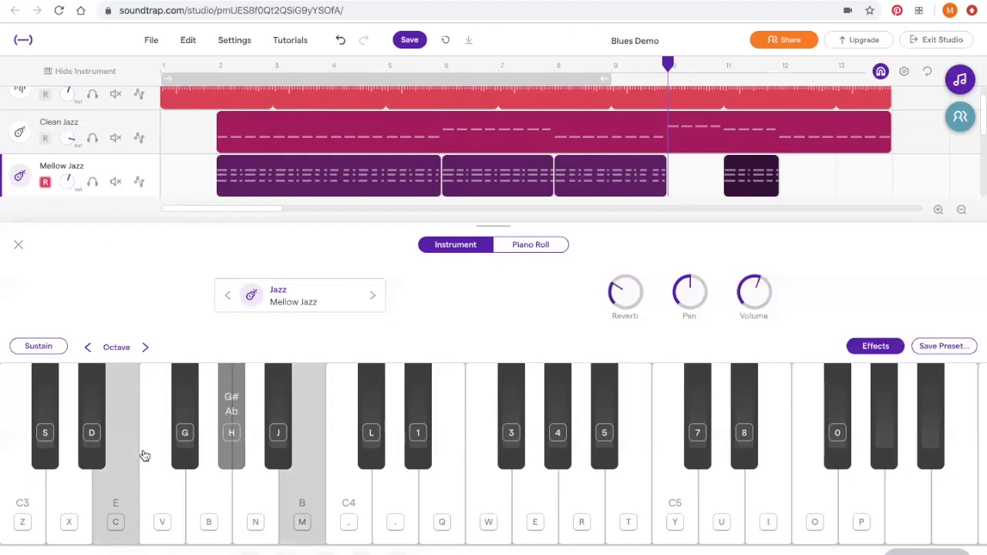
pyautogui.press('c')
pyautogui.press('m')
pyautogui.press('h')
pyautogui.press('m')
pyautogui.press('c')
pyautogui.press('m')
pyautogui.press('c')
pyautogui.press('m')
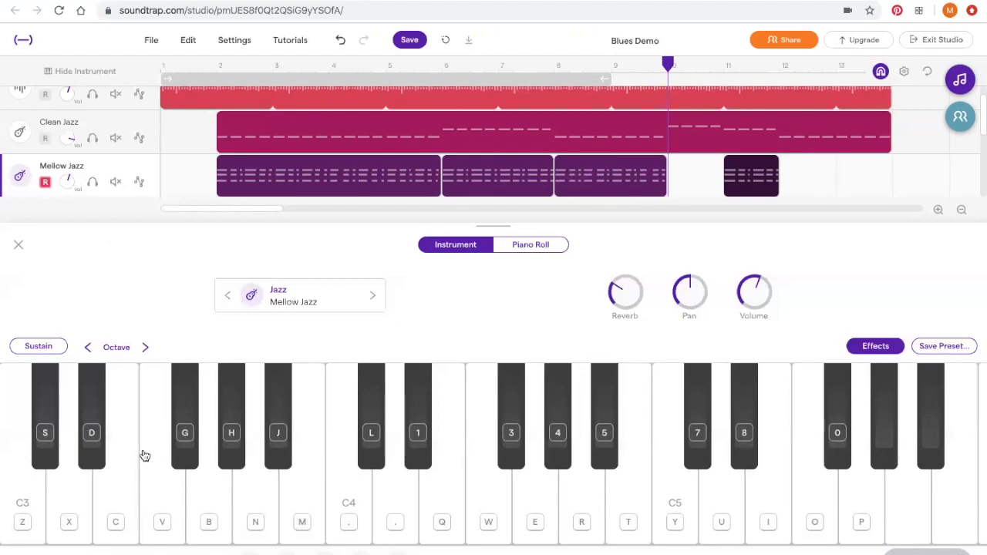
pyautogui.press('c')
# - Record repeated low E major chords (E, G#, B) on the Mellow Jazz track from measure 10, stopping at measure 11
pyautogui.click(360, 552)
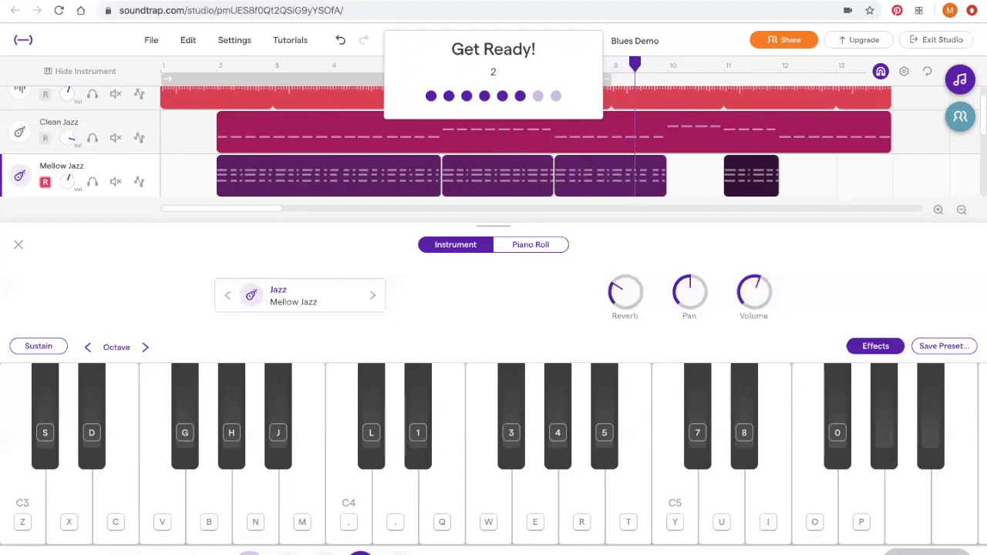
pyautogui.press('c')
pyautogui.press('h')
pyautogui.press('m')
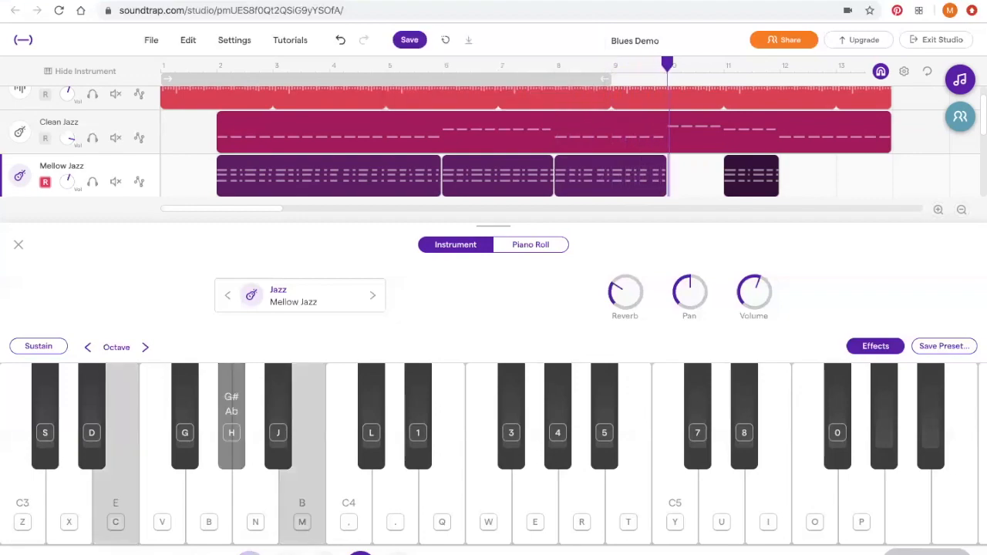
pyautogui.press('c')
pyautogui.press('m')
pyautogui.press('c')
pyautogui.press('m')
pyautogui.press('c')
pyautogui.press('m')
pyautogui.press('c')
pyautogui.press('m')
pyautogui.press('space')
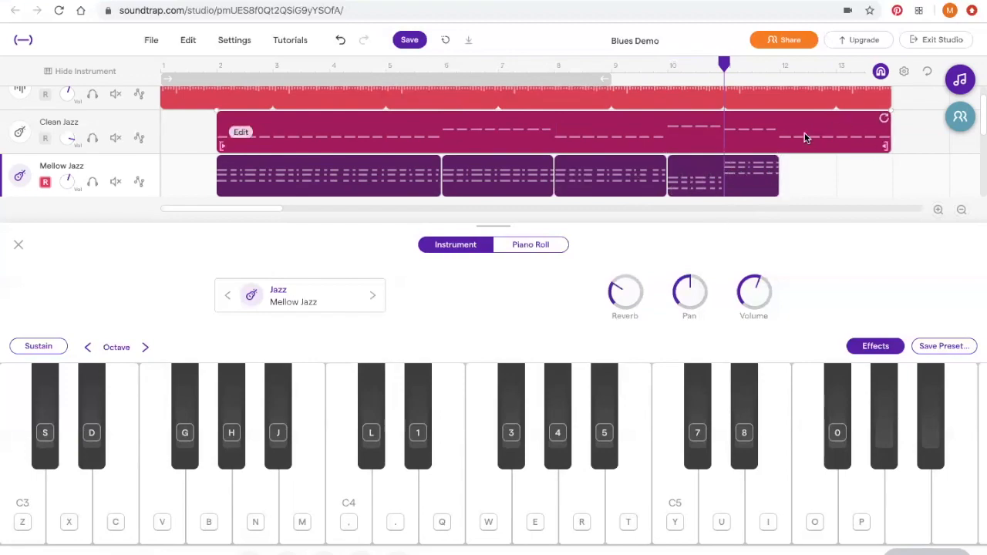
# - Place a copy of the two-measure A chord region from measure 8 at measure 12 on the Mellow Jazz track
pyautogui.click(631, 176)
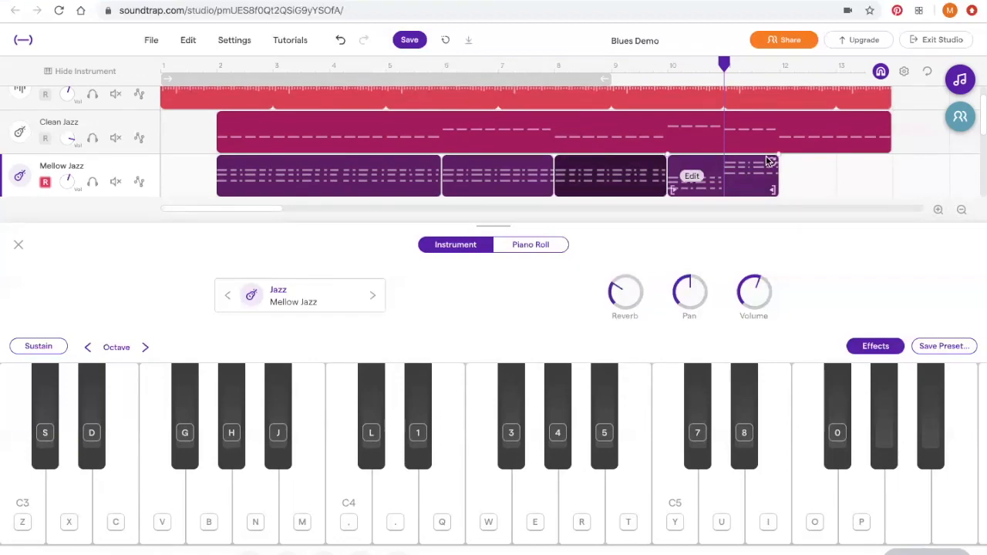
pyautogui.click(778, 69)
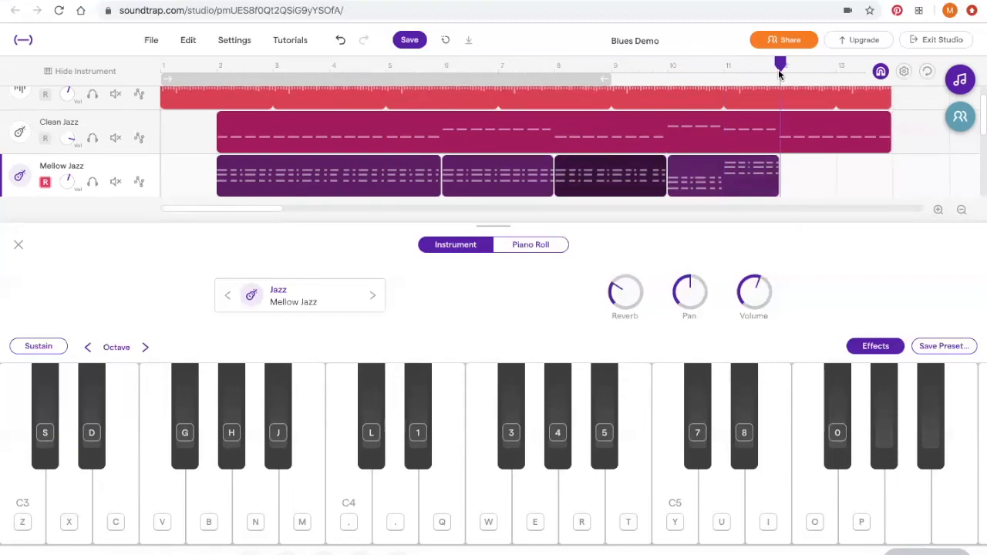
pyautogui.hotkey('ctrl', 'v')
# - Play back the arrangement from the middle of measure 1 with the sound volume raised
pyautogui.click(188, 67)
pyautogui.press('space')
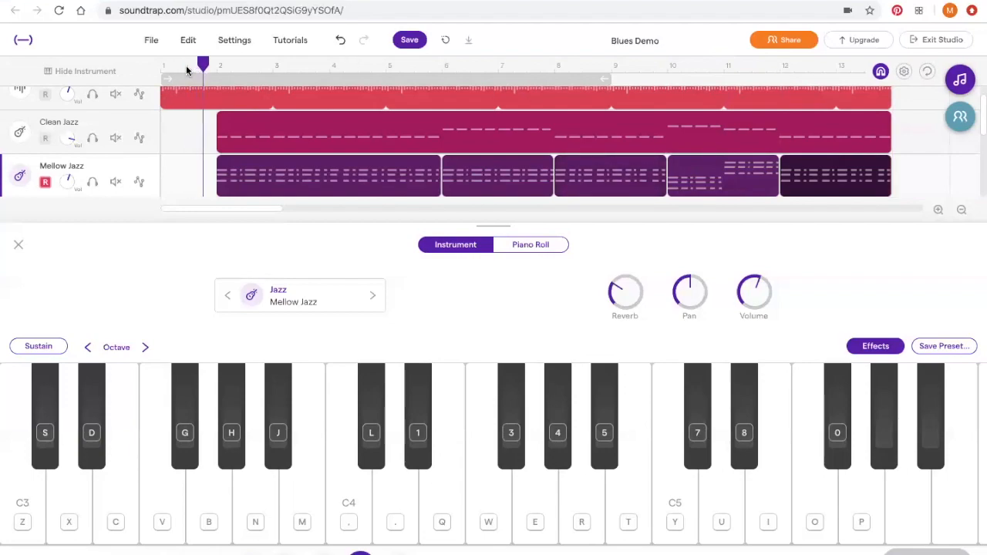
pyautogui.press('XF86AudioRaiseVolume')
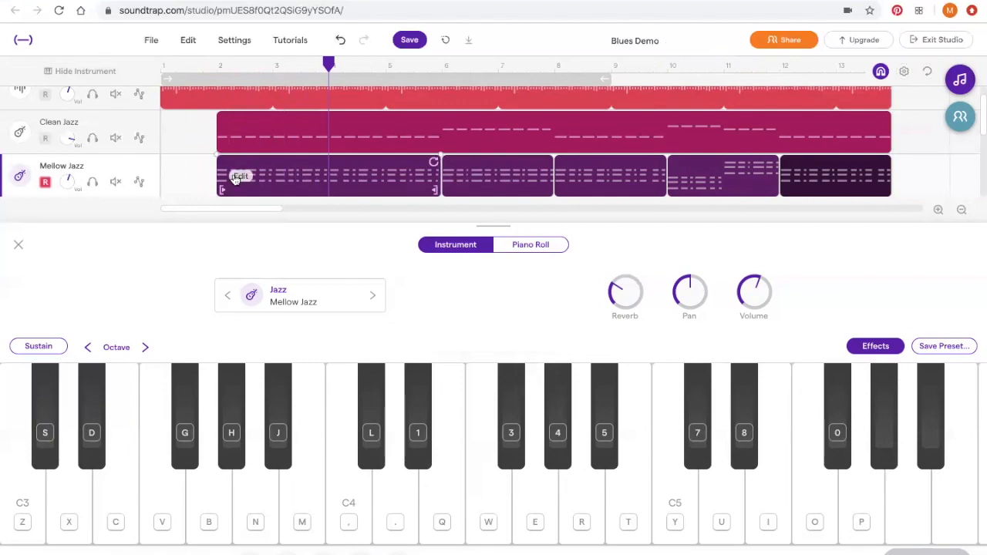
# - Close the instrument keyboard to show all tracks, and return the playhead to the start of measure 1
pyautogui.scroll(1, 235, 179)
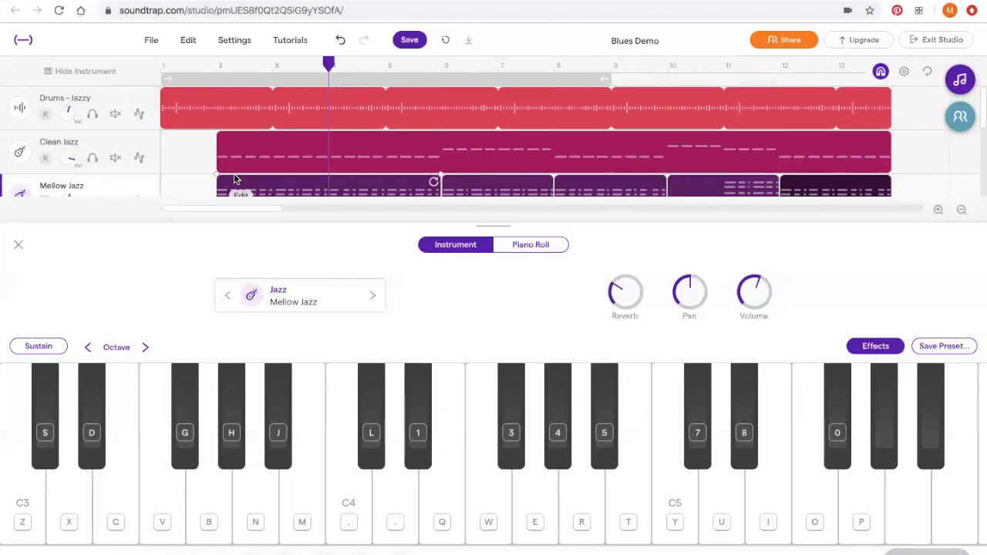
pyautogui.click(18, 245)
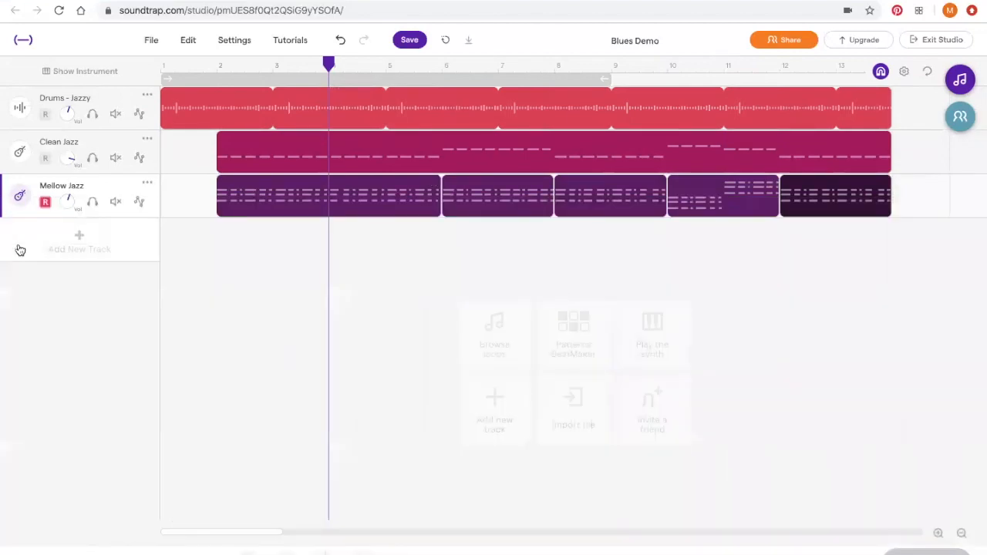
pyautogui.click(331, 65)
pyautogui.moveTo(332, 67); pyautogui.dragTo(159, 67)
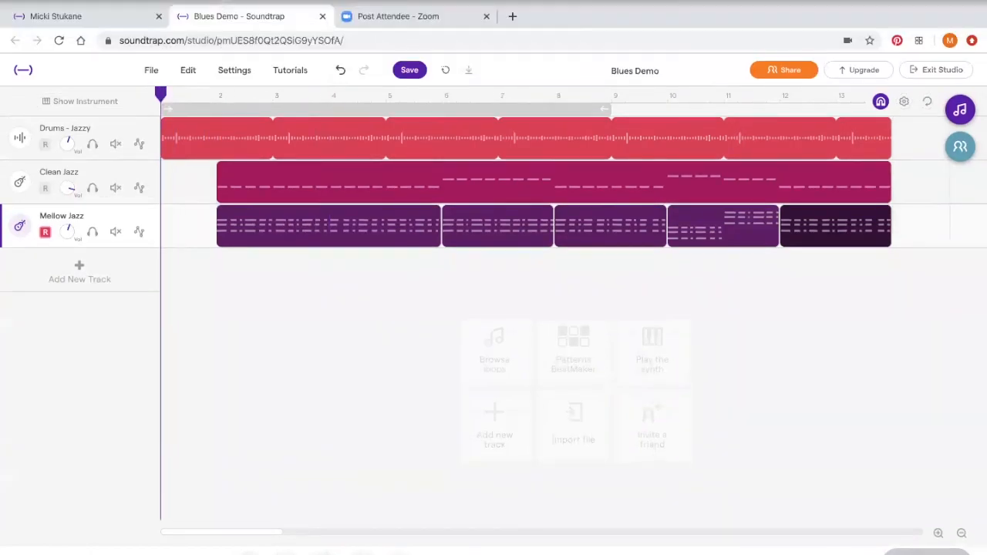